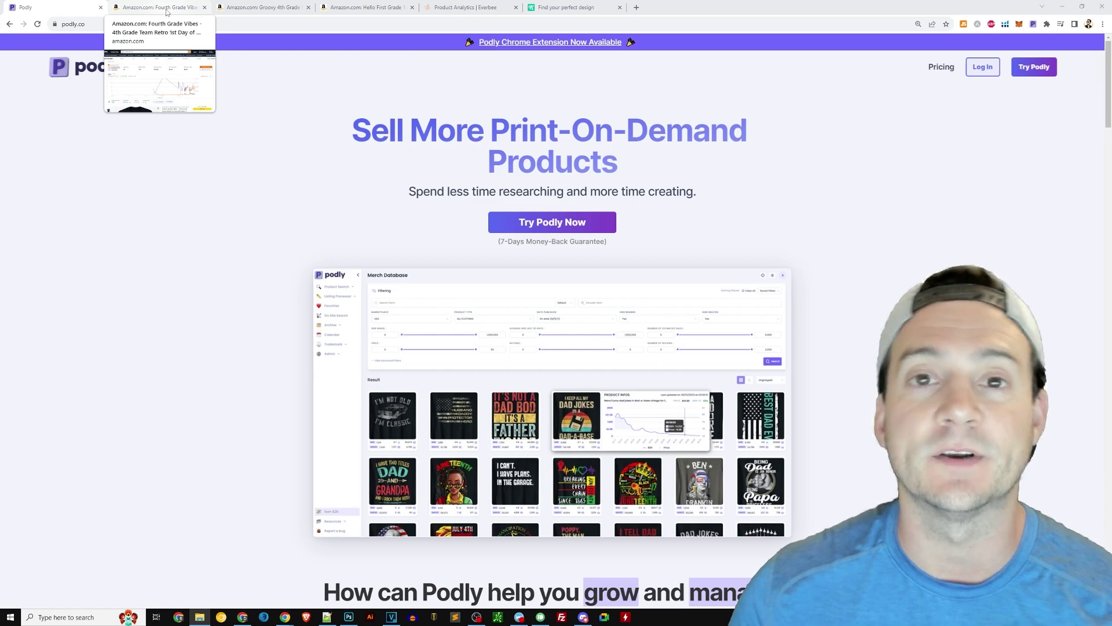
Check the Jungle Scout sales estimates for the Fourth Grade Vibes T-shirt on Amazon, then close that listing.
scroll(751, 214, "down", 7)
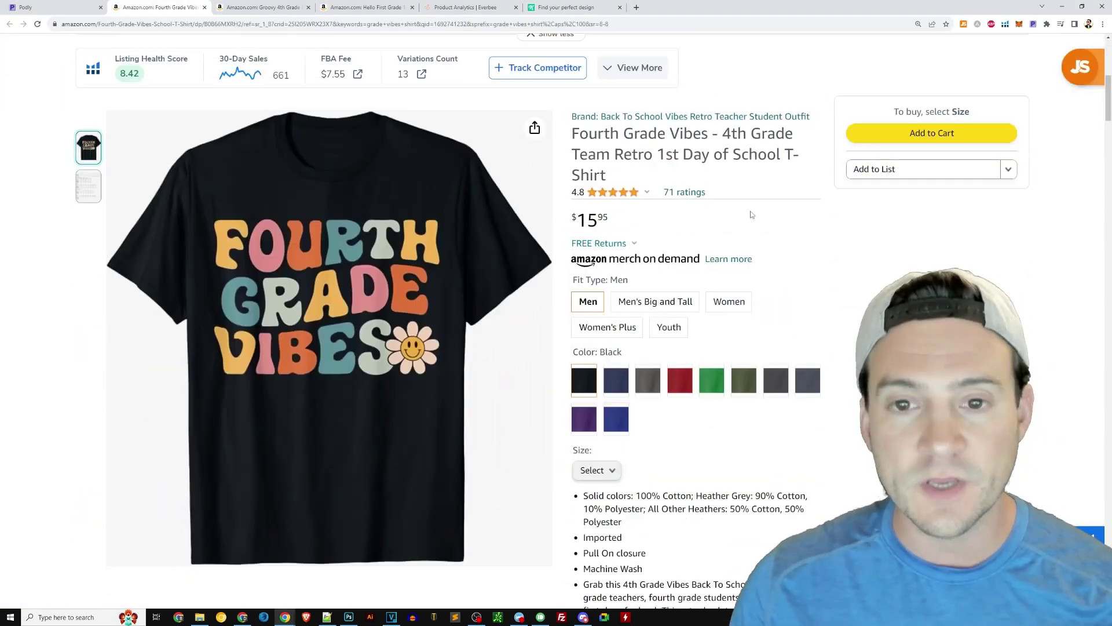
scroll(751, 215, "down", 1)
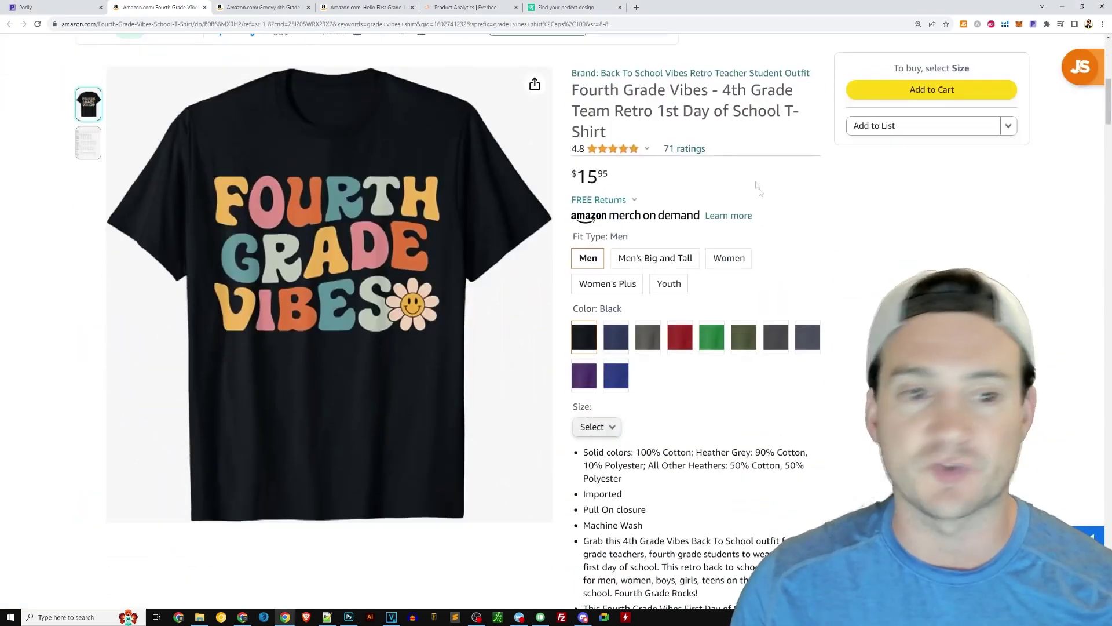
left_click(964, 25)
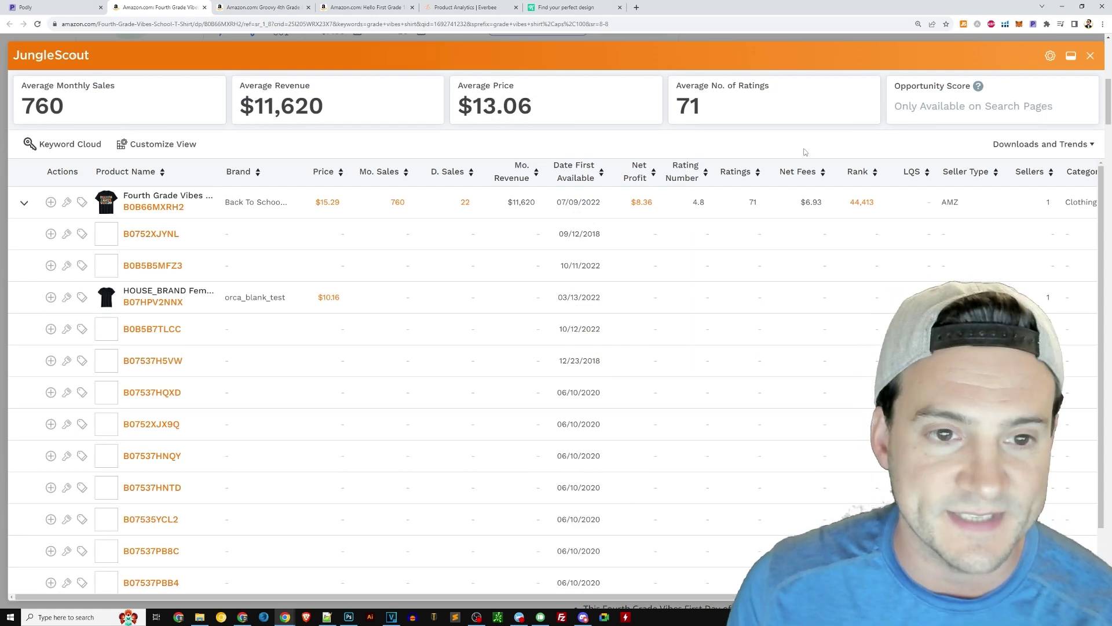
left_click(1090, 55)
left_click(964, 26)
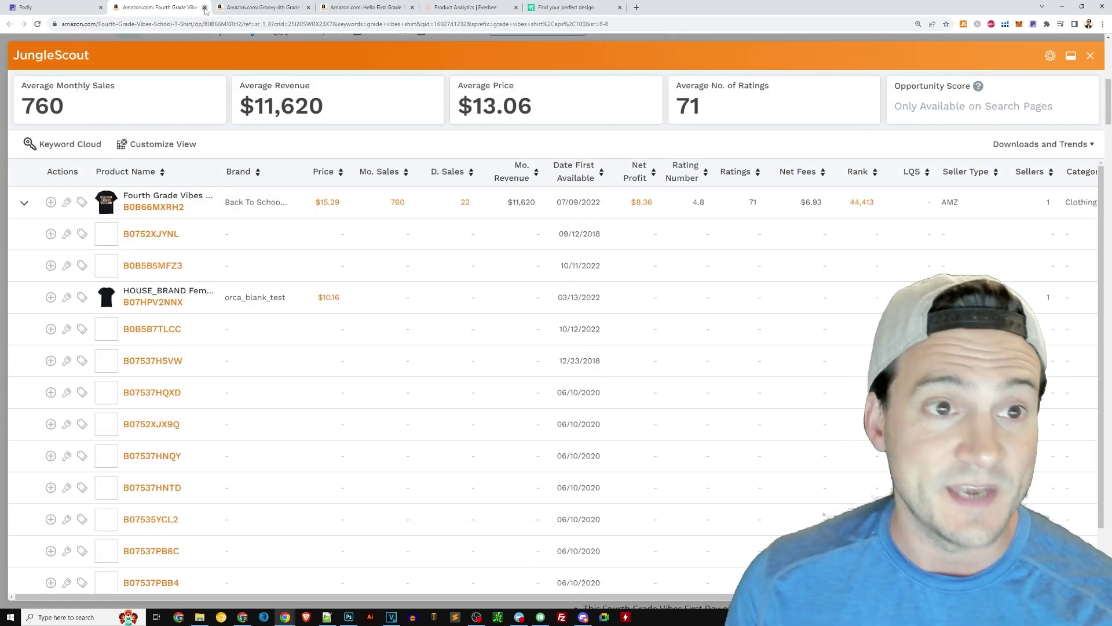
left_click(204, 7)
Check the Jungle Scout sales estimates for the Groovy 4th Grade Back To School T-shirt and close its listing.
left_click(964, 24)
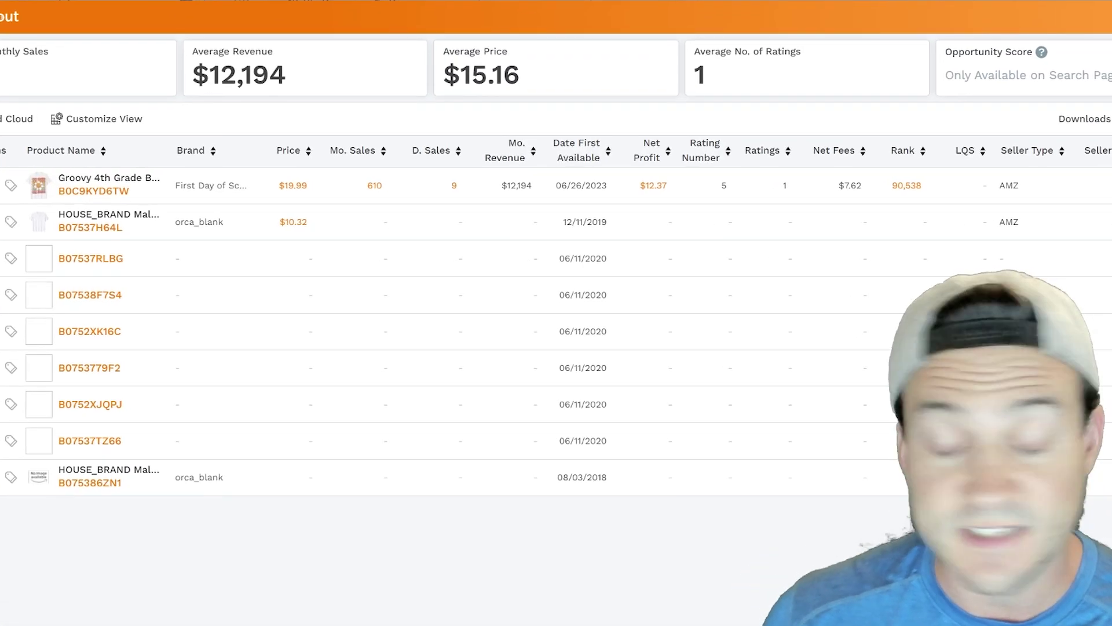
left_click(964, 24)
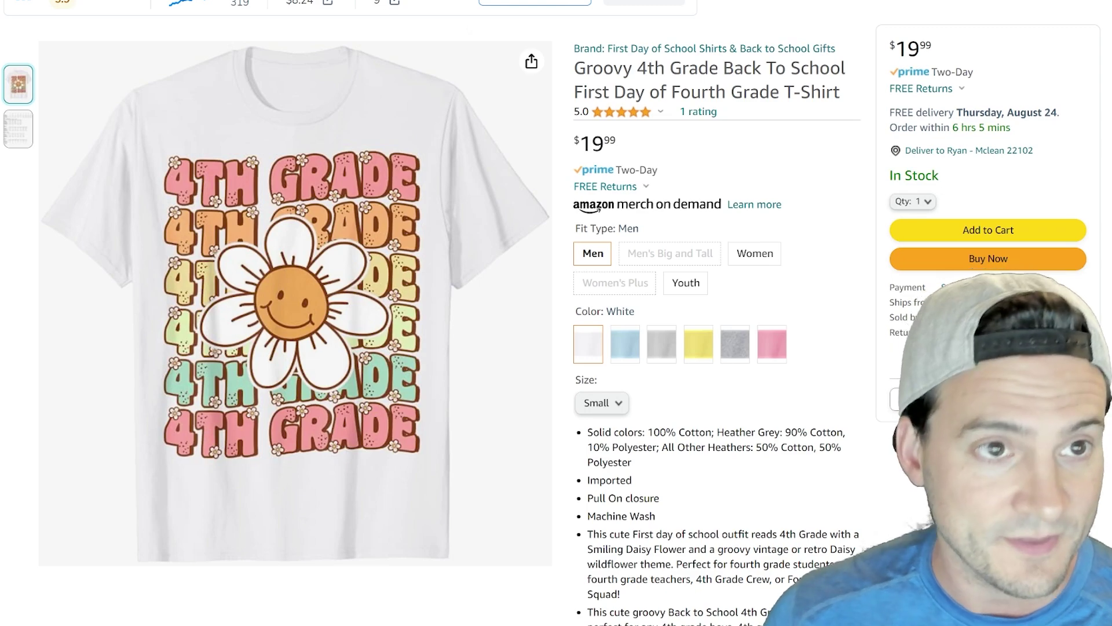
left_click(204, 7)
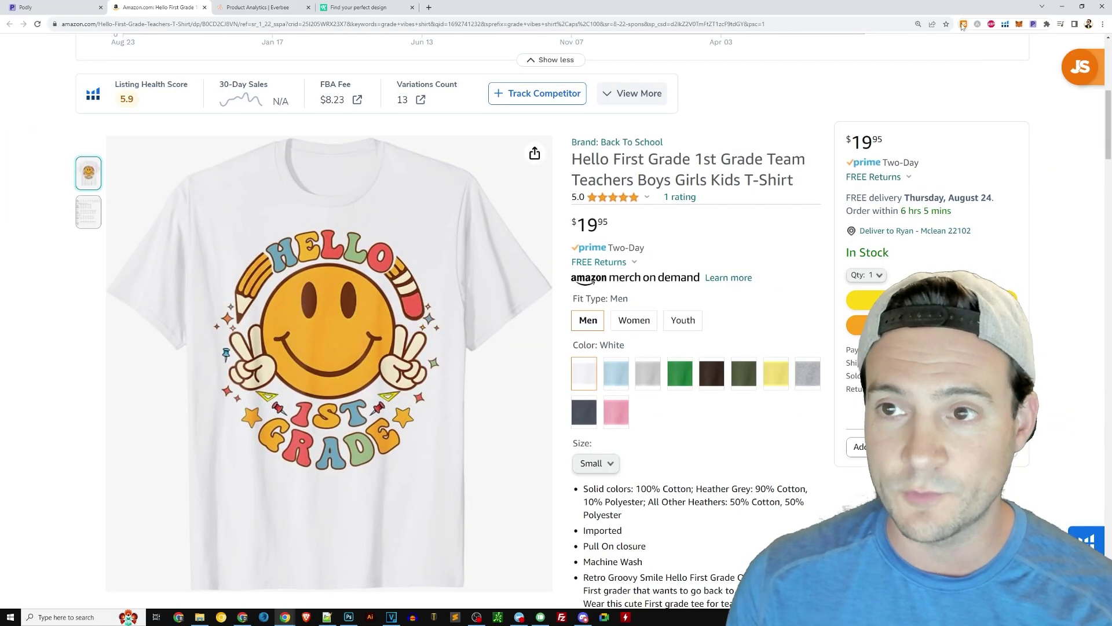
Check the Jungle Scout sales estimates for the Hello First Grade T-shirt and close its listing.
left_click(964, 24)
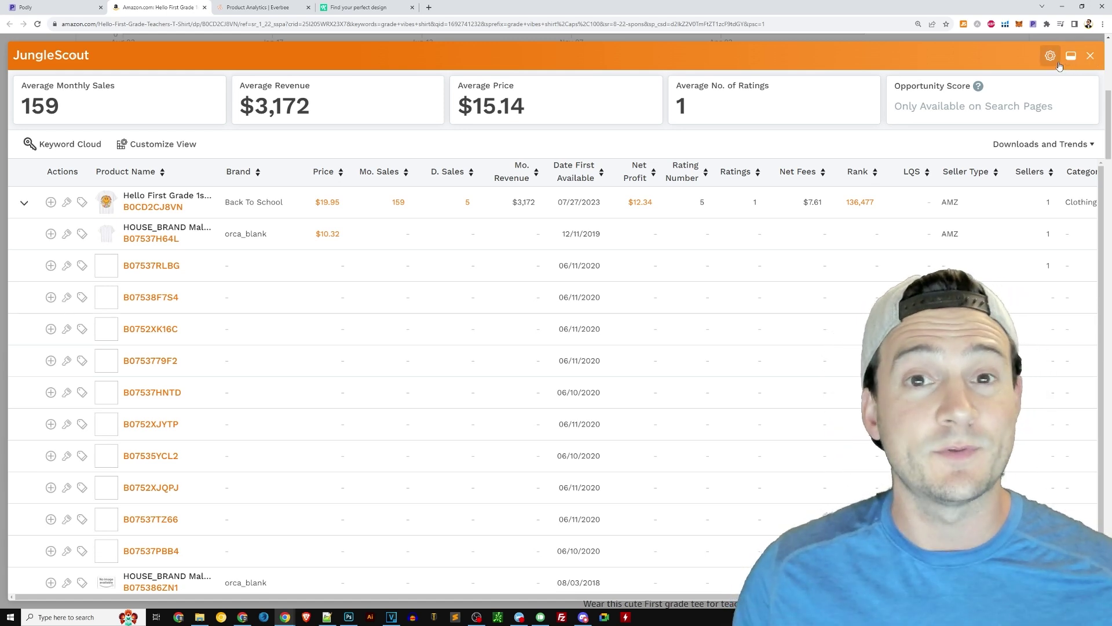
left_click(1091, 55)
left_click(204, 7)
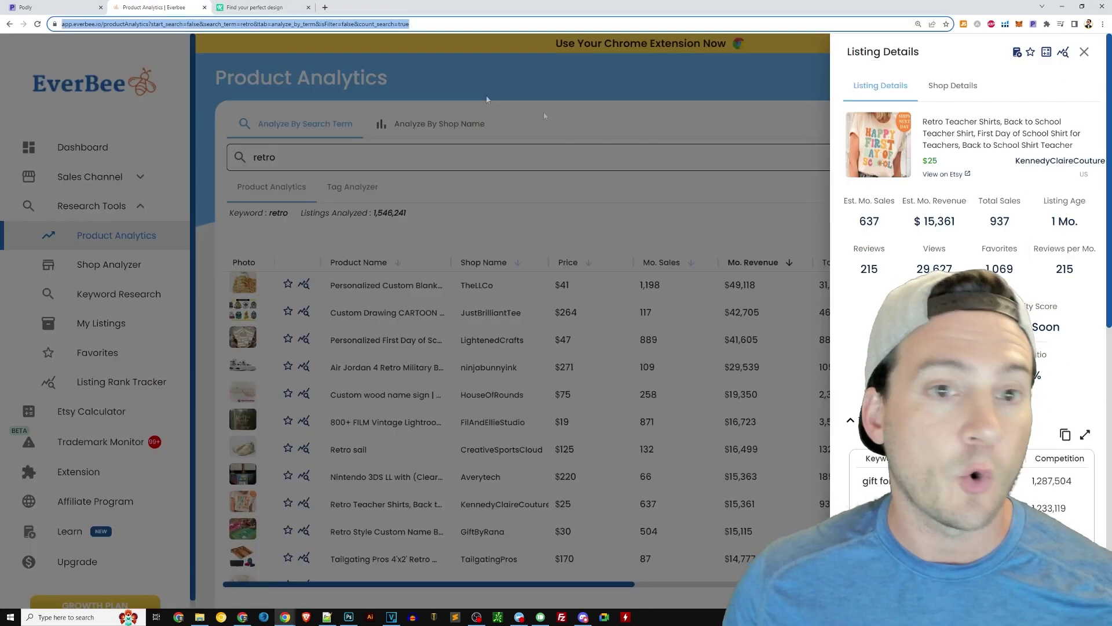
Review the retro teacher shirt's listing details in EverBee and view its product page on Etsy.
left_click(722, 143)
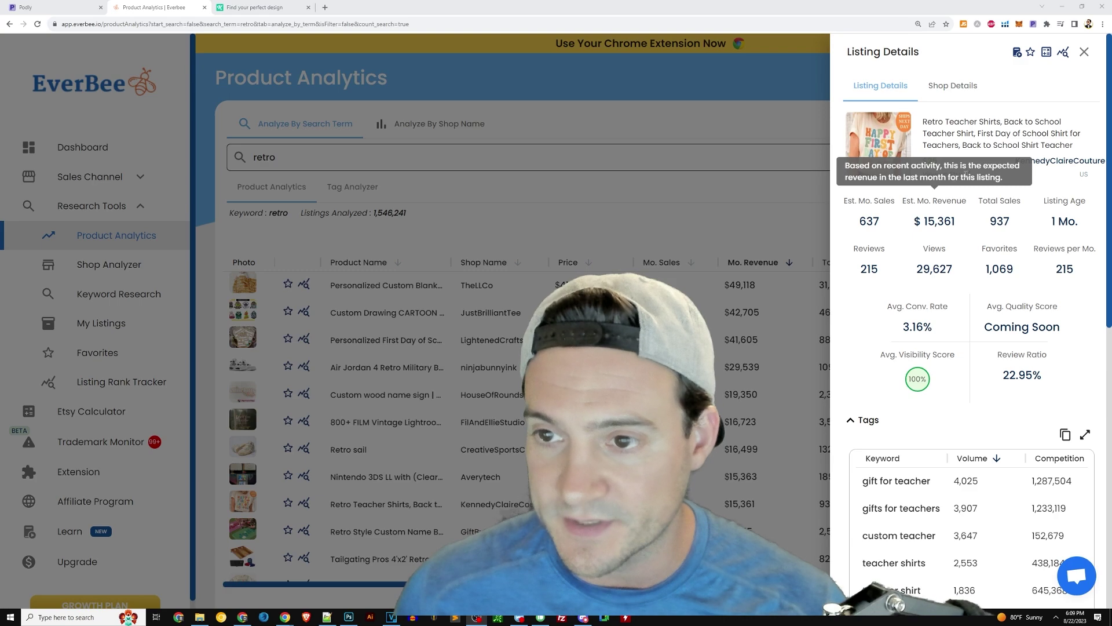
left_click(960, 174)
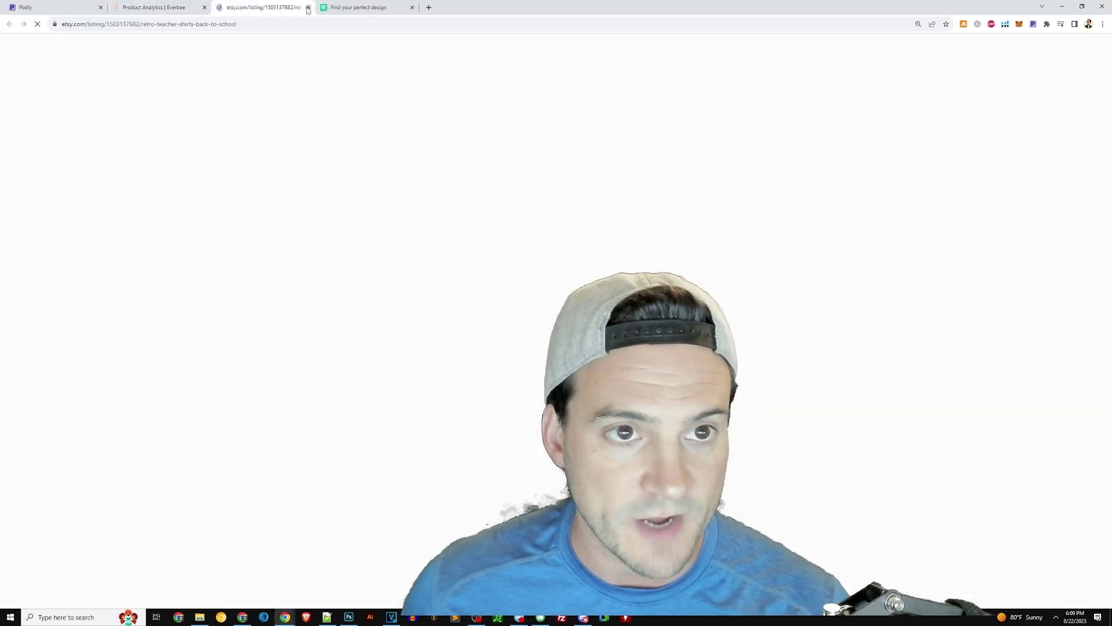
scroll(630, 213, "down", 1)
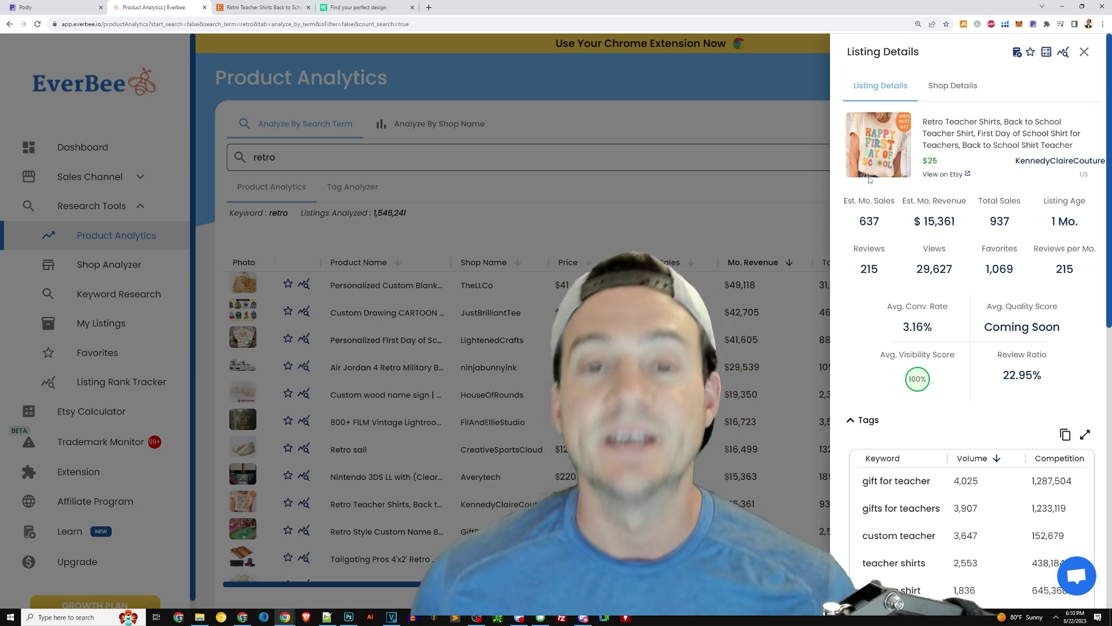
left_click(255, 8)
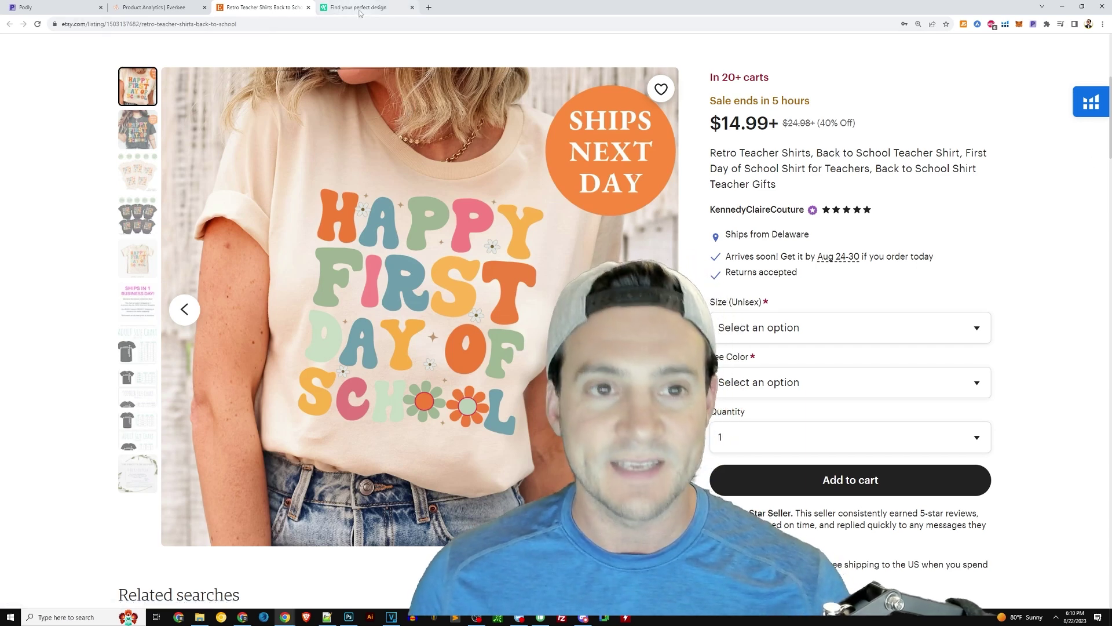
Switch to the Kittl site, look over its design templates and start a new blank project.
mouse_move(359, 13)
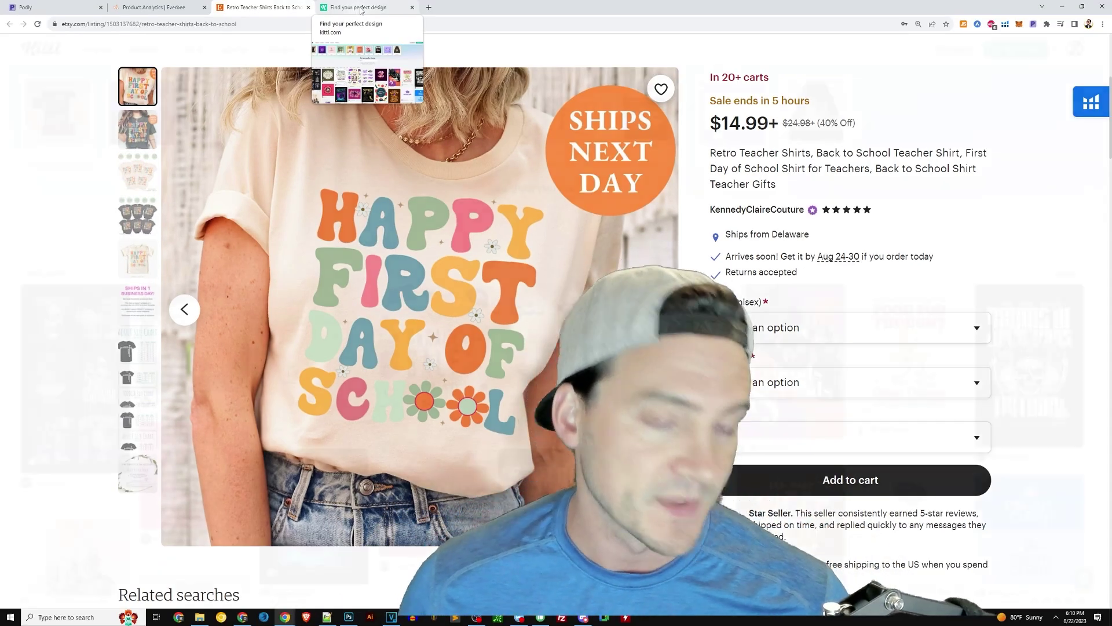
left_click(360, 10)
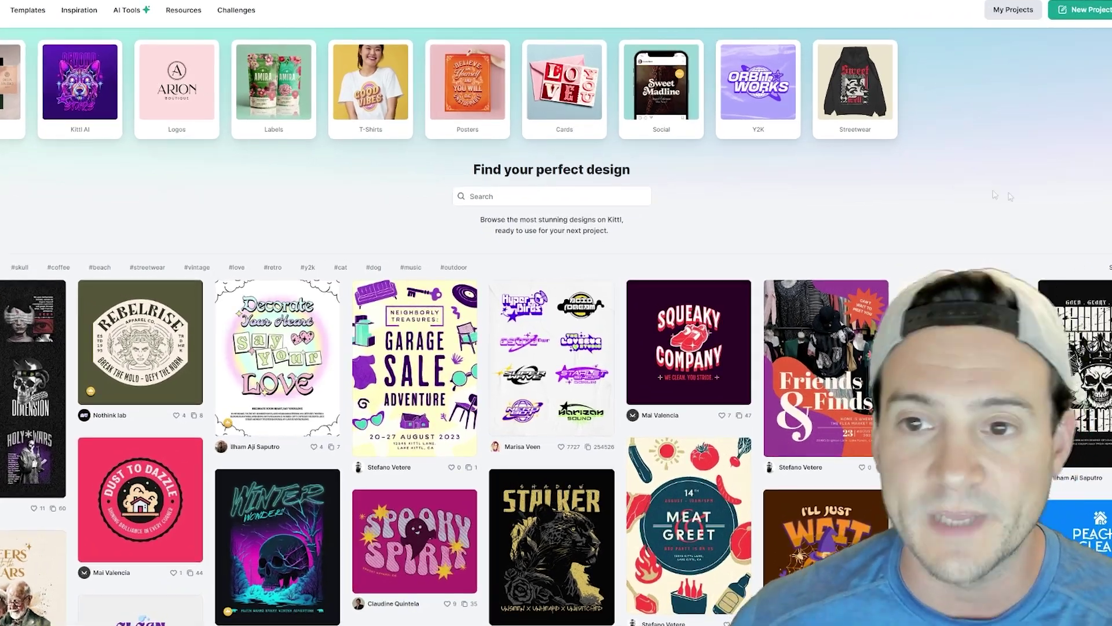
scroll(949, 212, "down", 3)
scroll(1026, 197, "down", 3)
scroll(1026, 197, "up", 5)
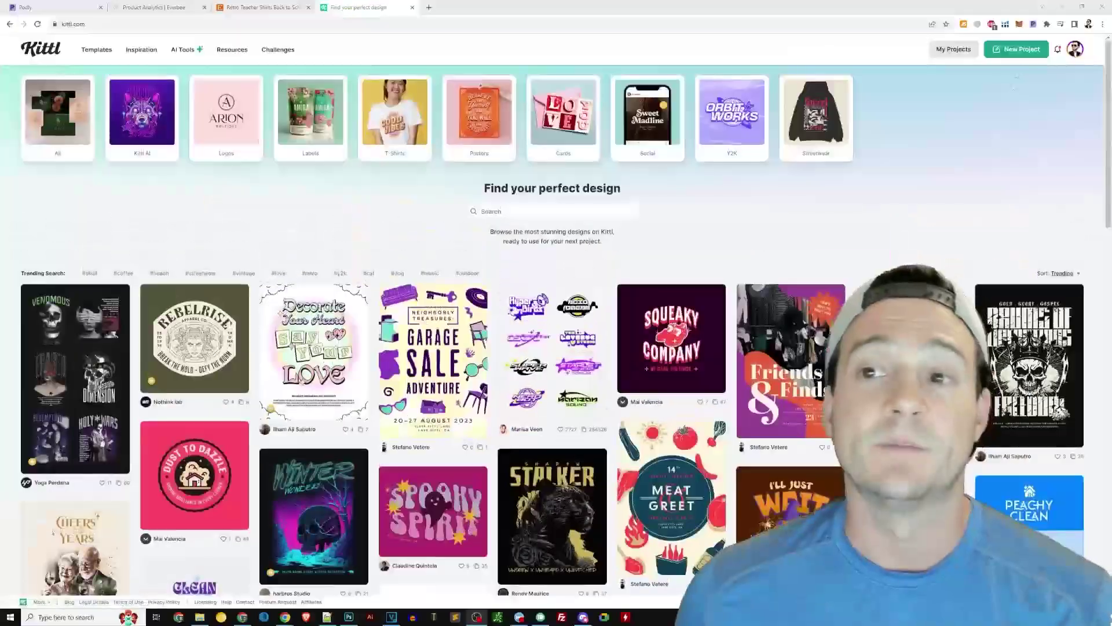
left_click(1017, 49)
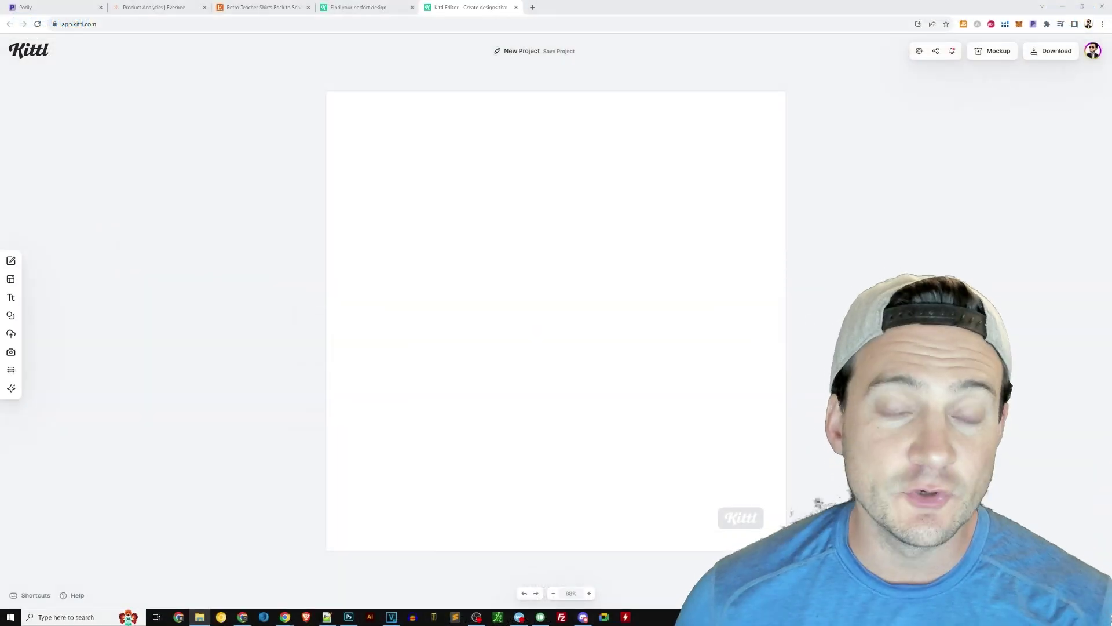
View the background color settings of the blank artboard and close them.
left_click(466, 153)
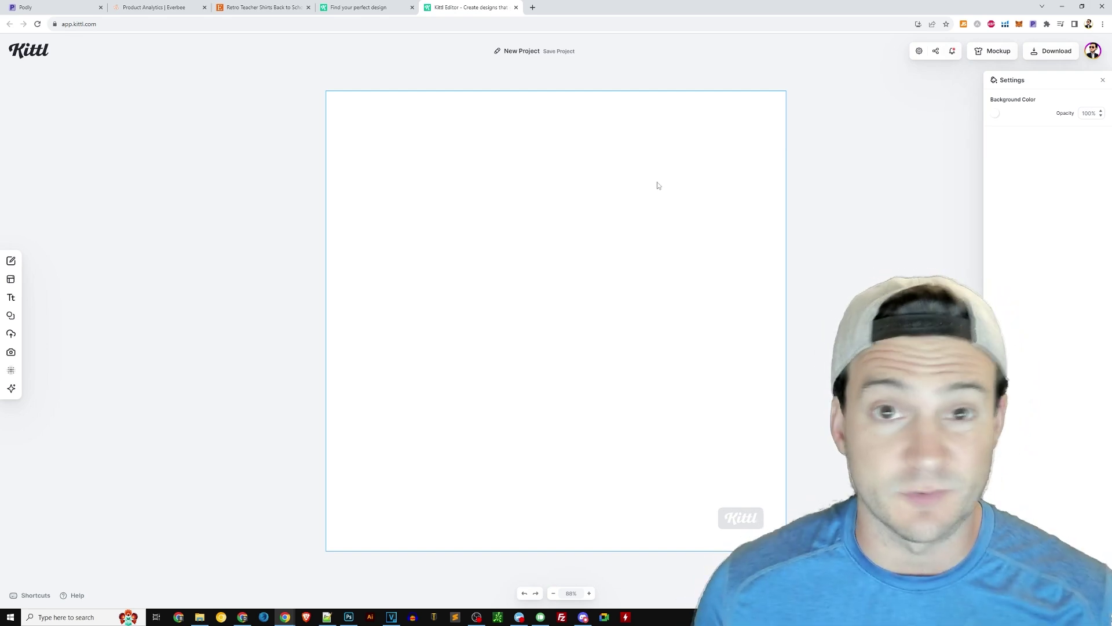
left_click(995, 113)
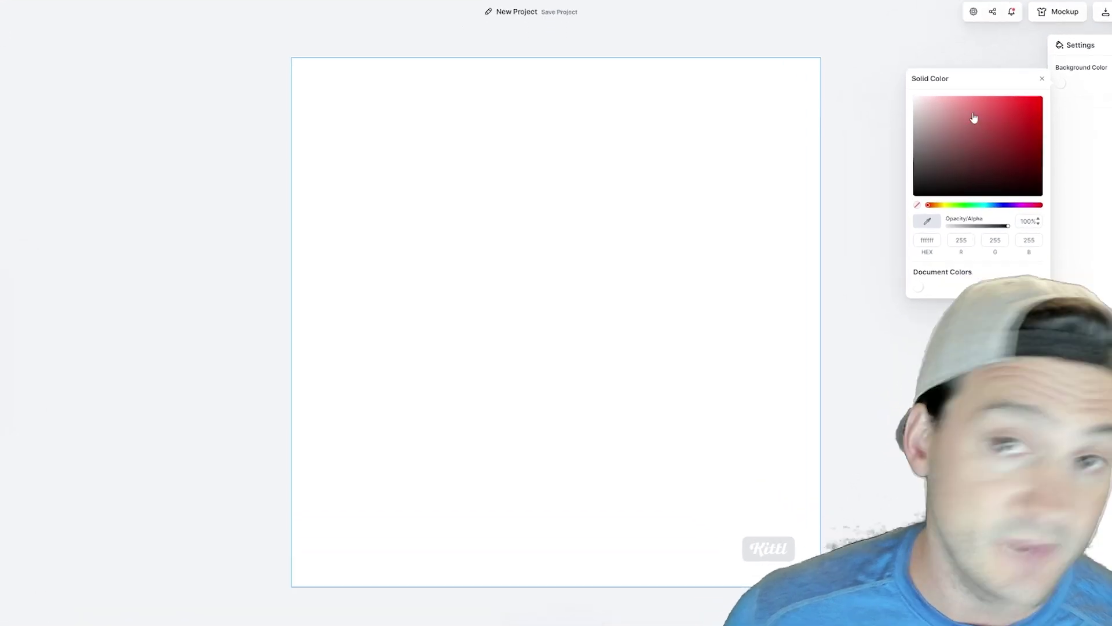
left_click_drag(981, 124, 883, 65)
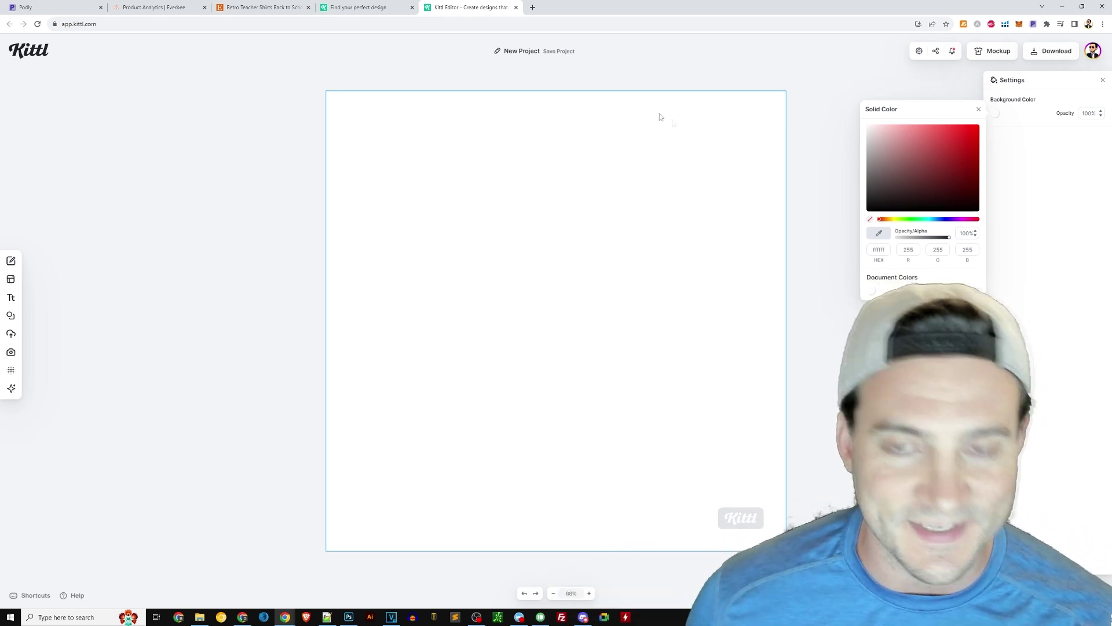
left_click(644, 69)
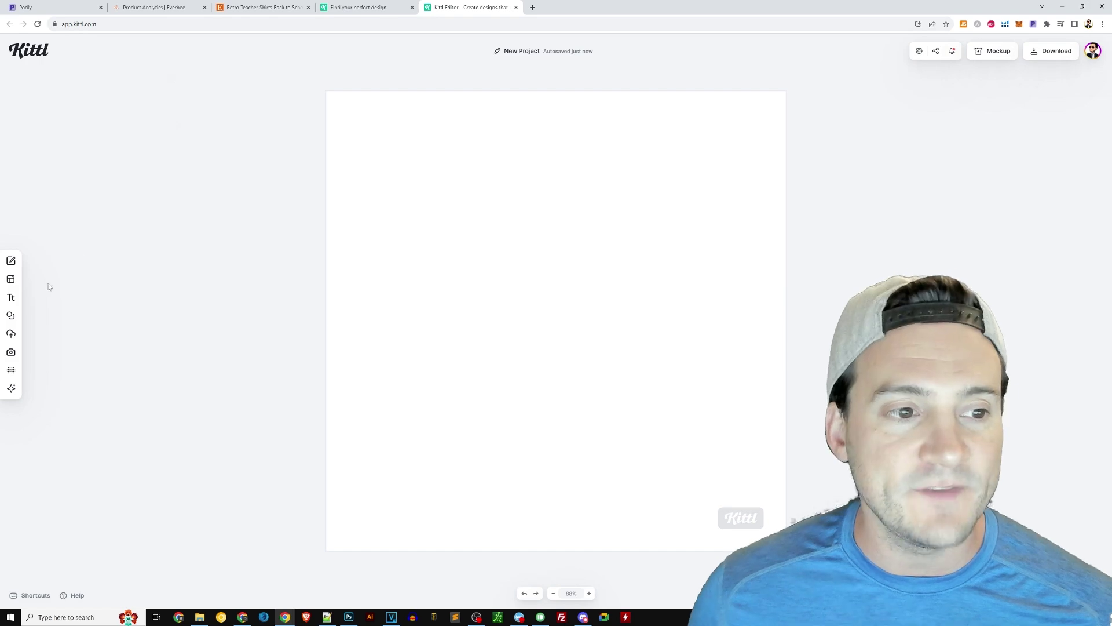
Browse the ready-made text styles and add the decorated "Blue Sign" text to the artboard.
left_click(11, 298)
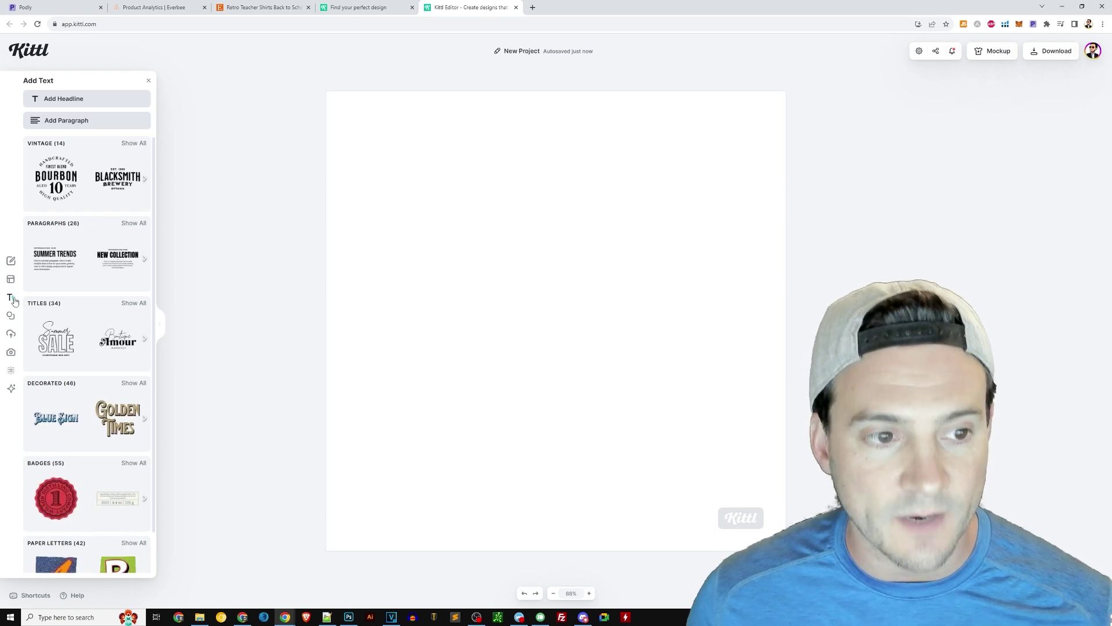
scroll(107, 180, "down", 1)
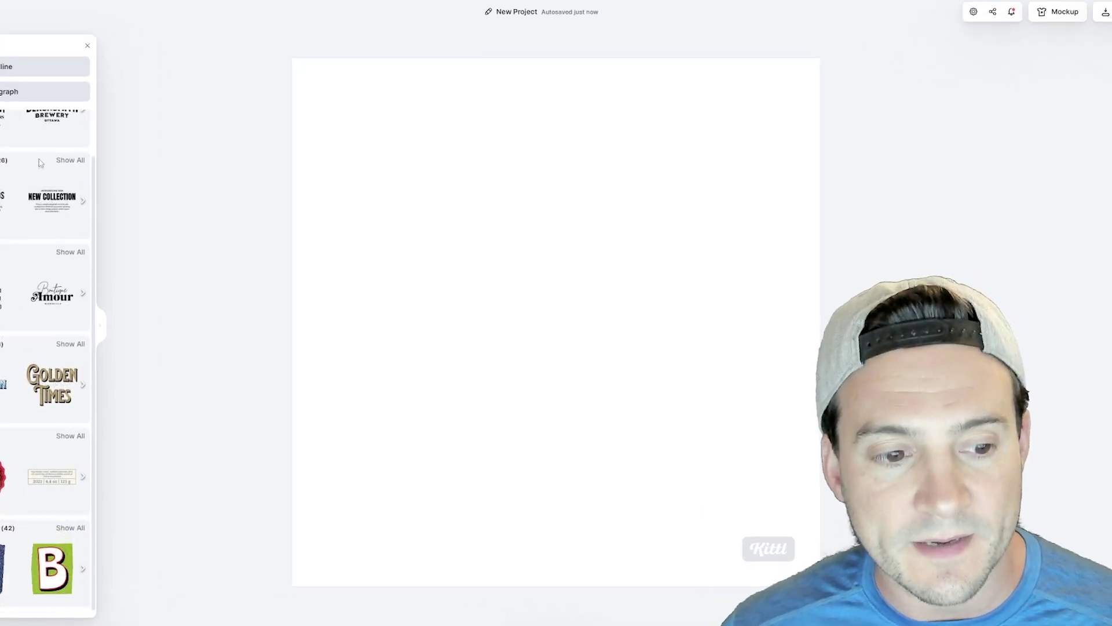
scroll(40, 159, "up", 1)
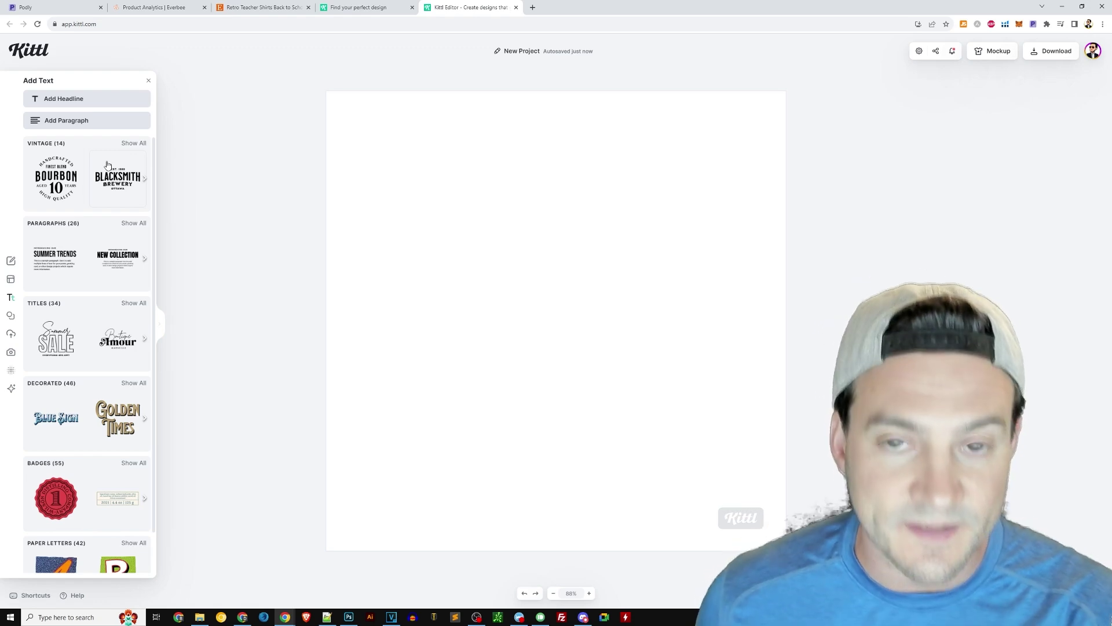
scroll(107, 301, "down", 1)
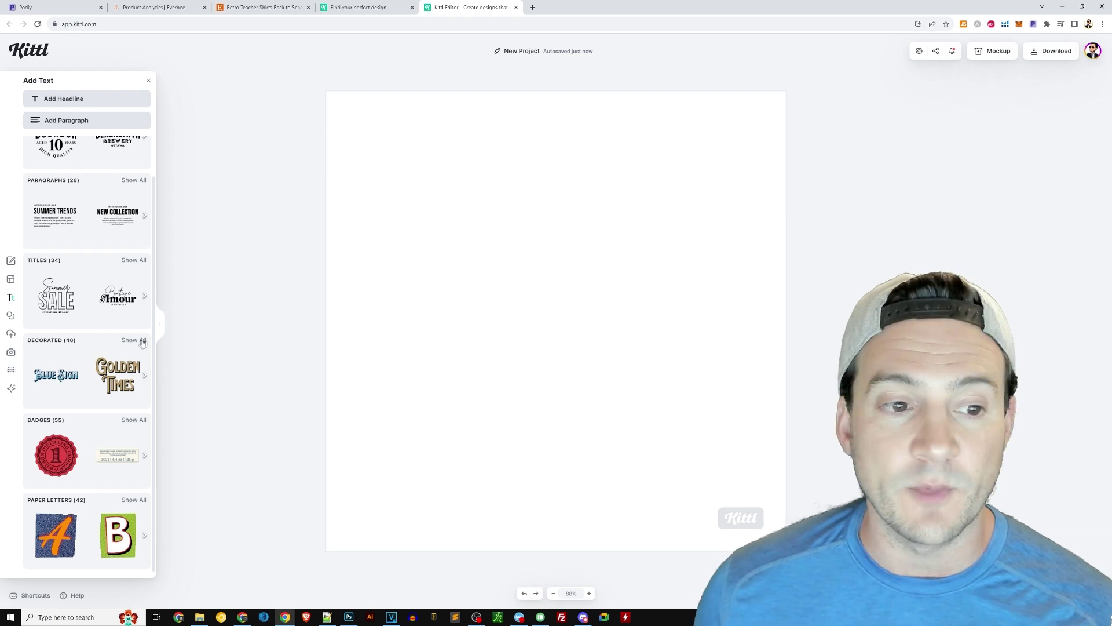
left_click(139, 340)
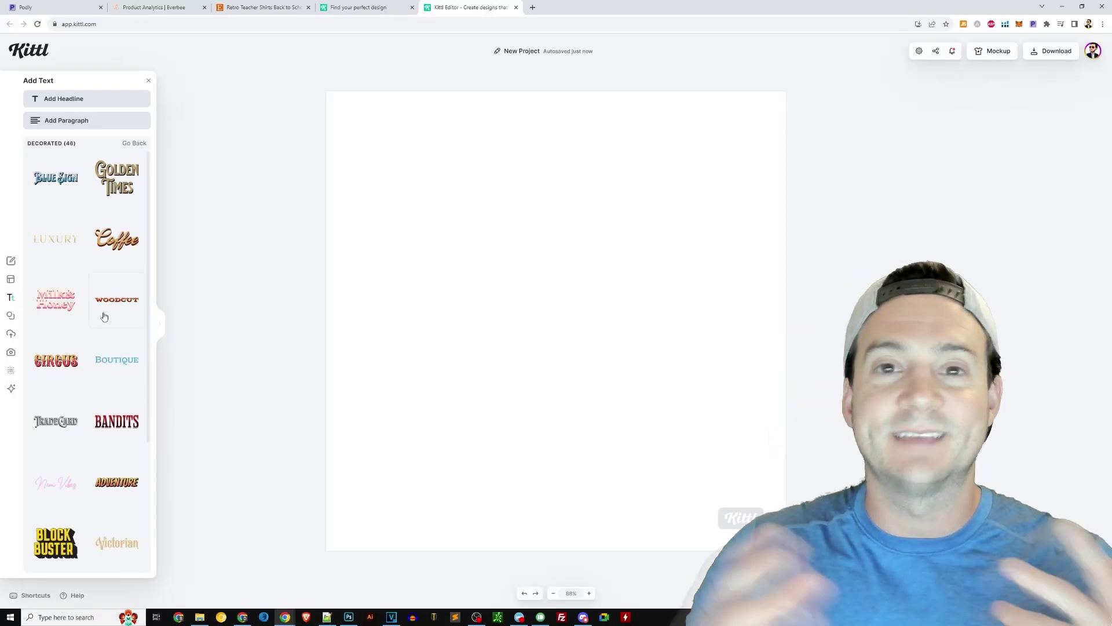
left_click(55, 186)
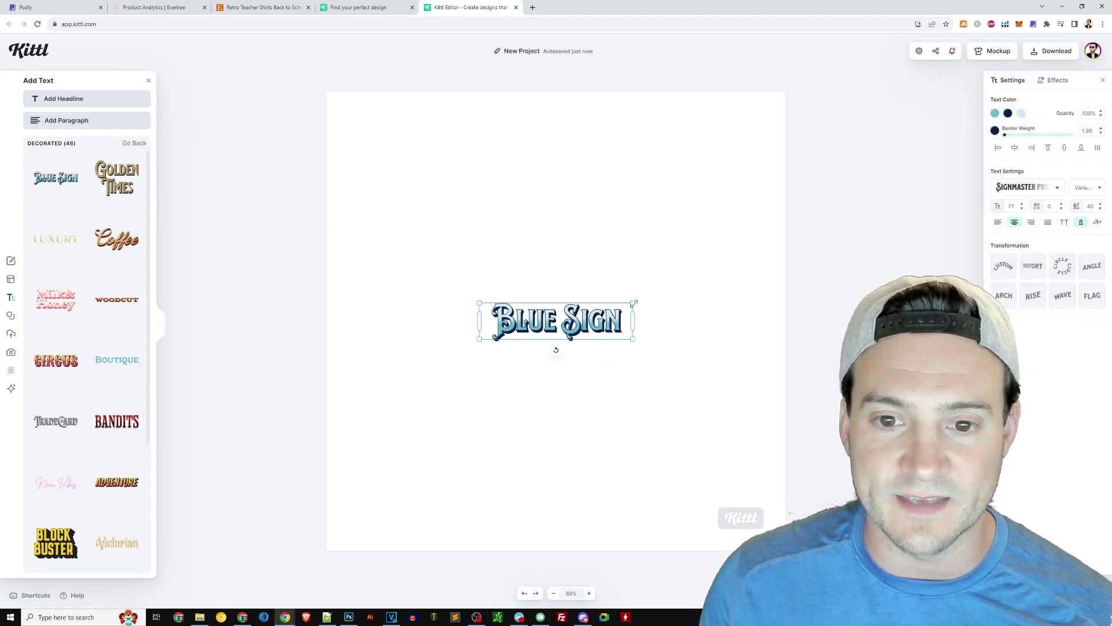
Enlarge the "Blue Sign" text to a font size of about 216 and place it across the artboard's upper part.
left_click_drag(635, 301, 722, 249)
left_click_drag(480, 276, 349, 245)
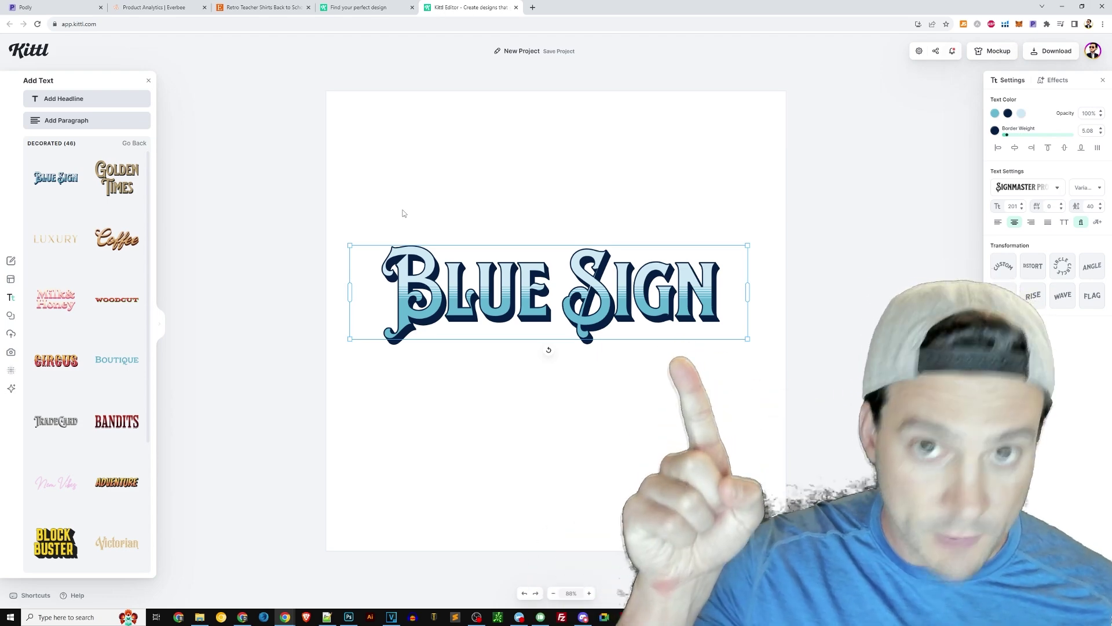
left_click_drag(601, 262, 591, 139)
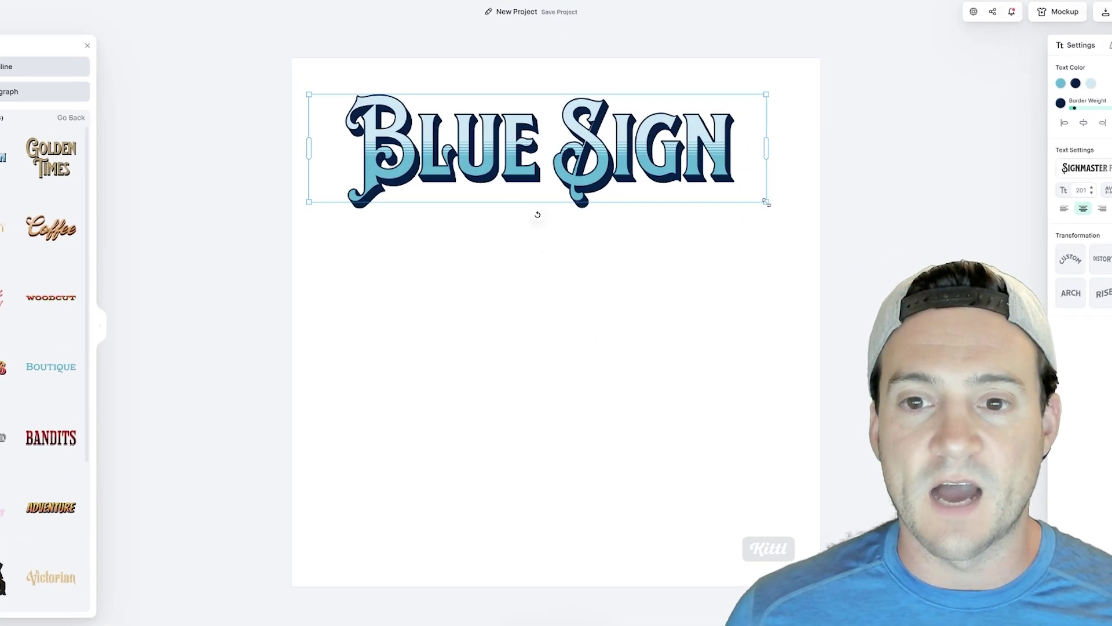
left_click_drag(739, 217, 770, 229)
left_click_drag(694, 191, 692, 184)
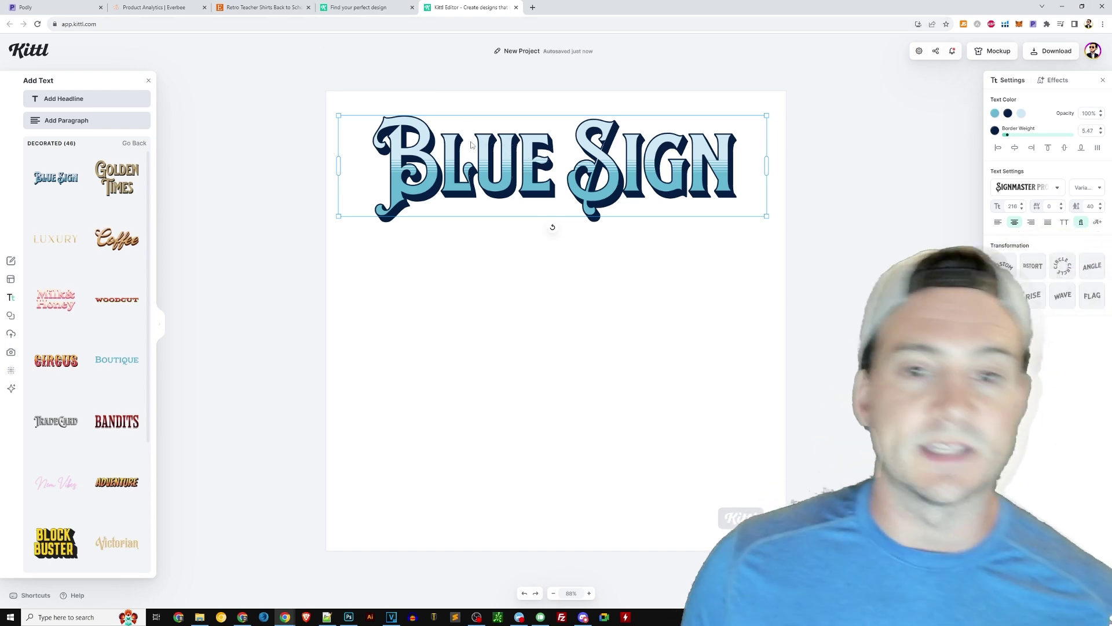
Replace the "Blue Sign" wording with "4TH GRADE" and deselect the text.
left_click(155, 7)
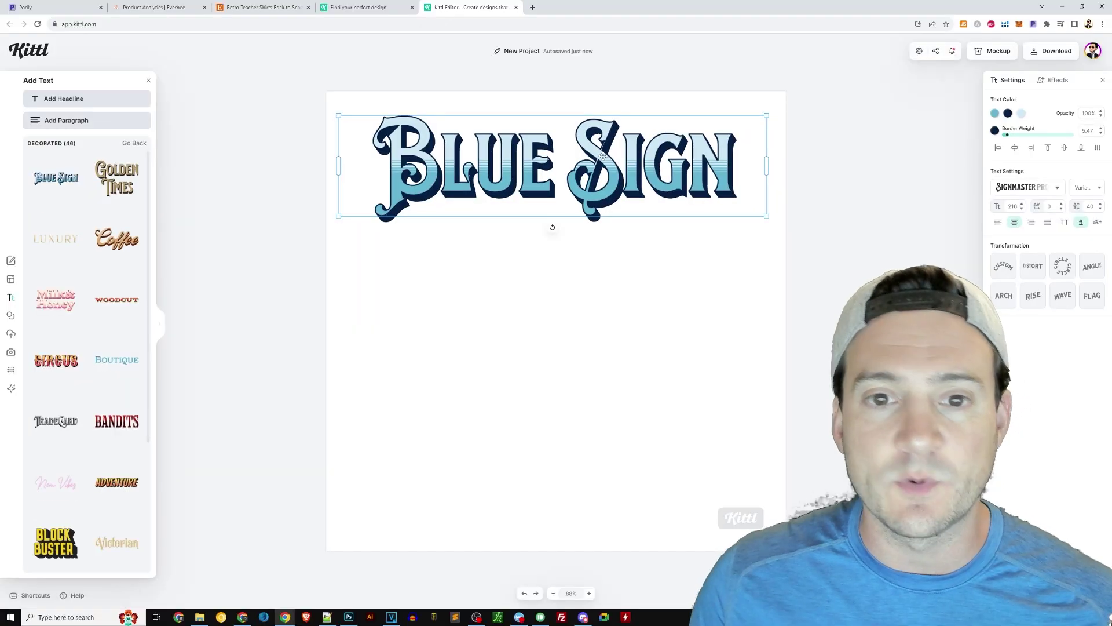
double_click(604, 155)
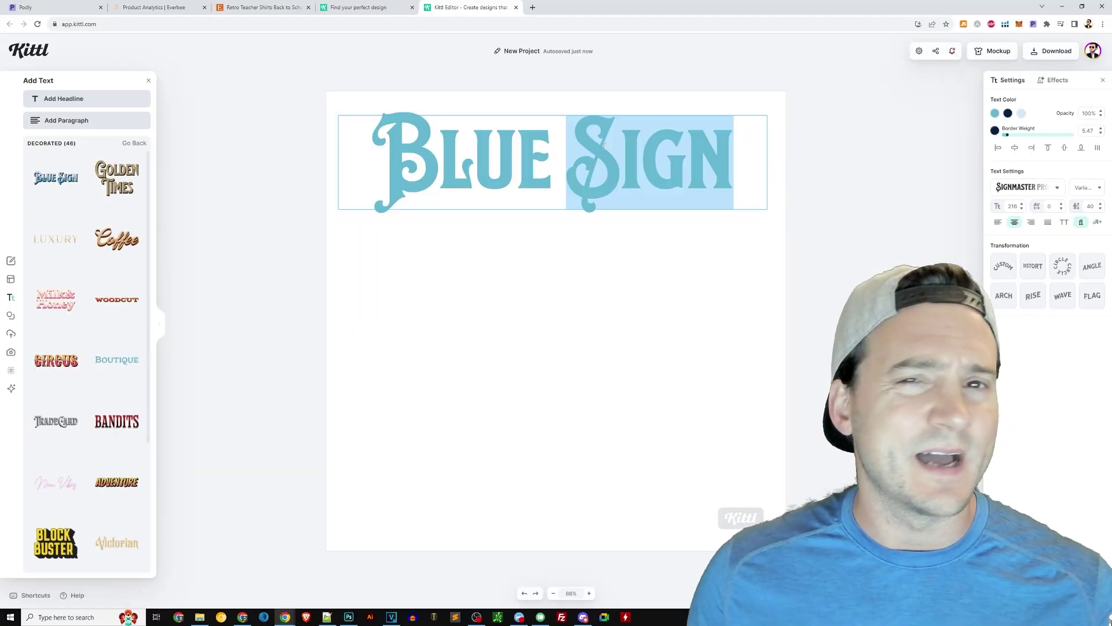
key("ctrl+a")
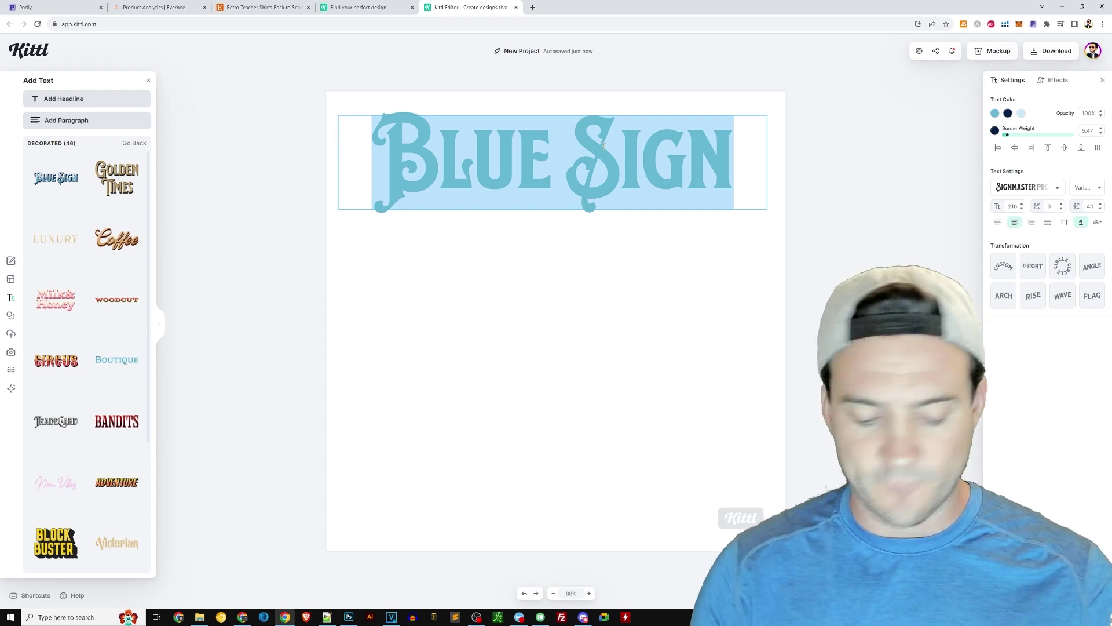
type("4TH GRADE")
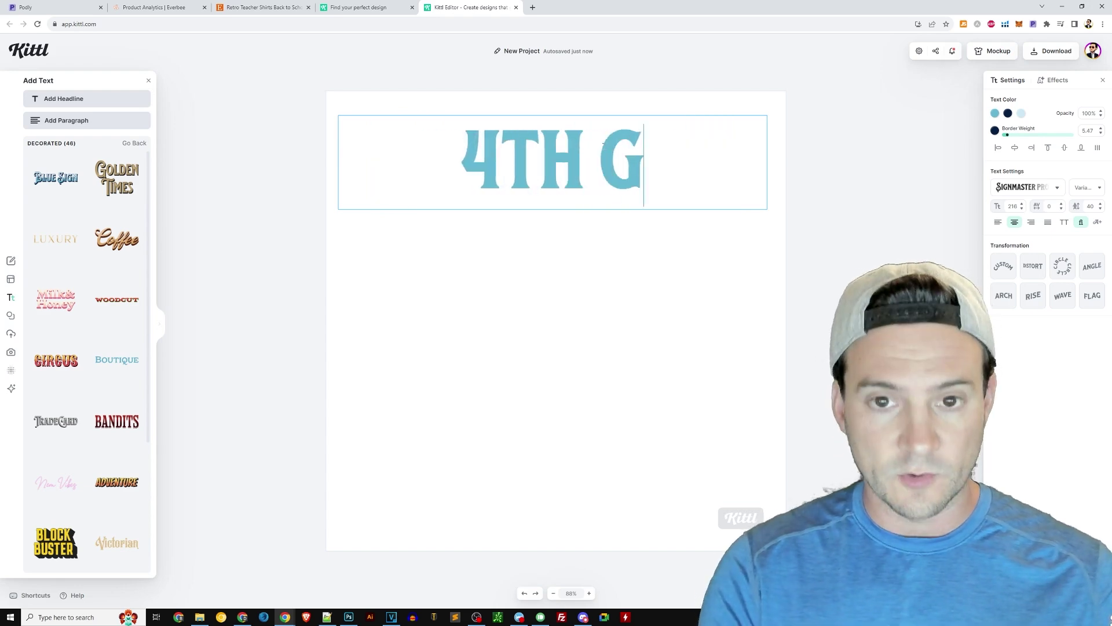
left_click(949, 139)
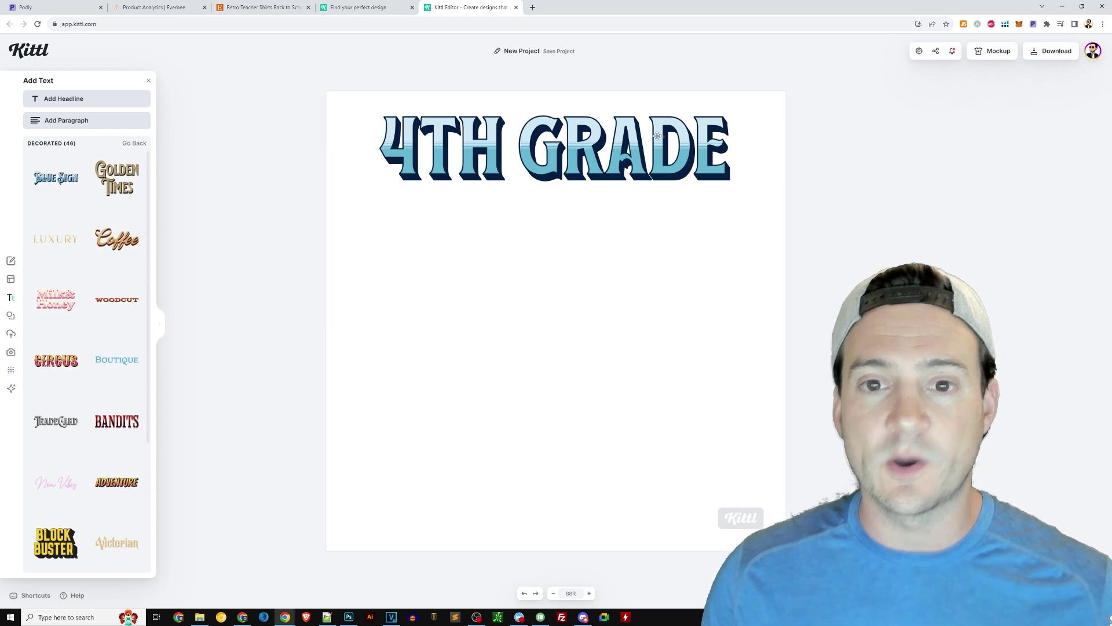
Change the 4TH GRADE text's typeface to Sunny Drop.
left_click(714, 142)
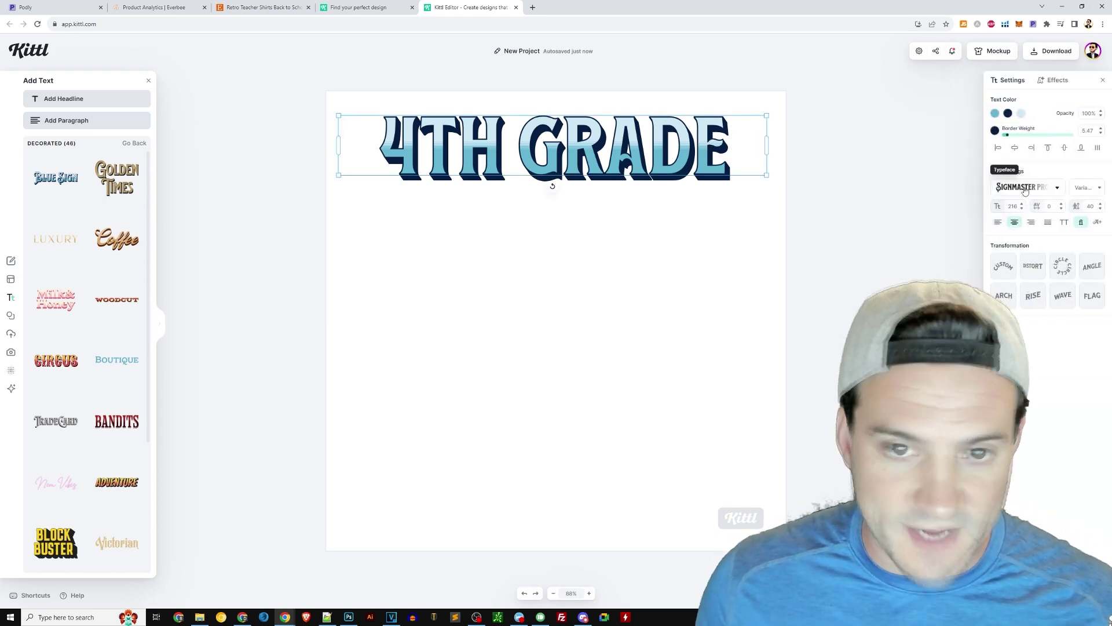
left_click(1024, 191)
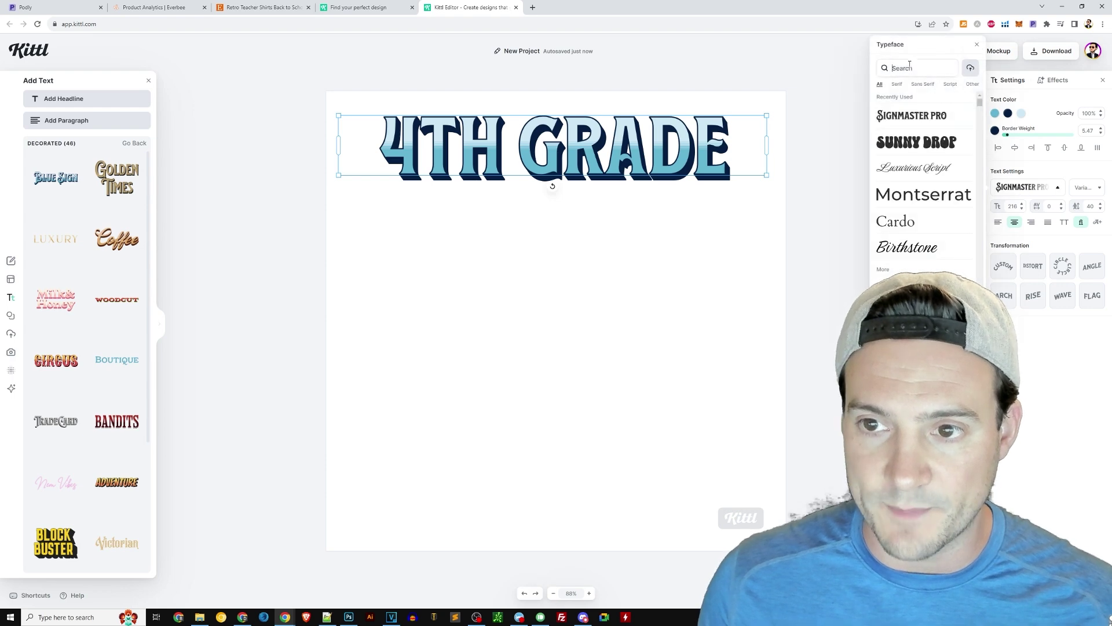
type("su")
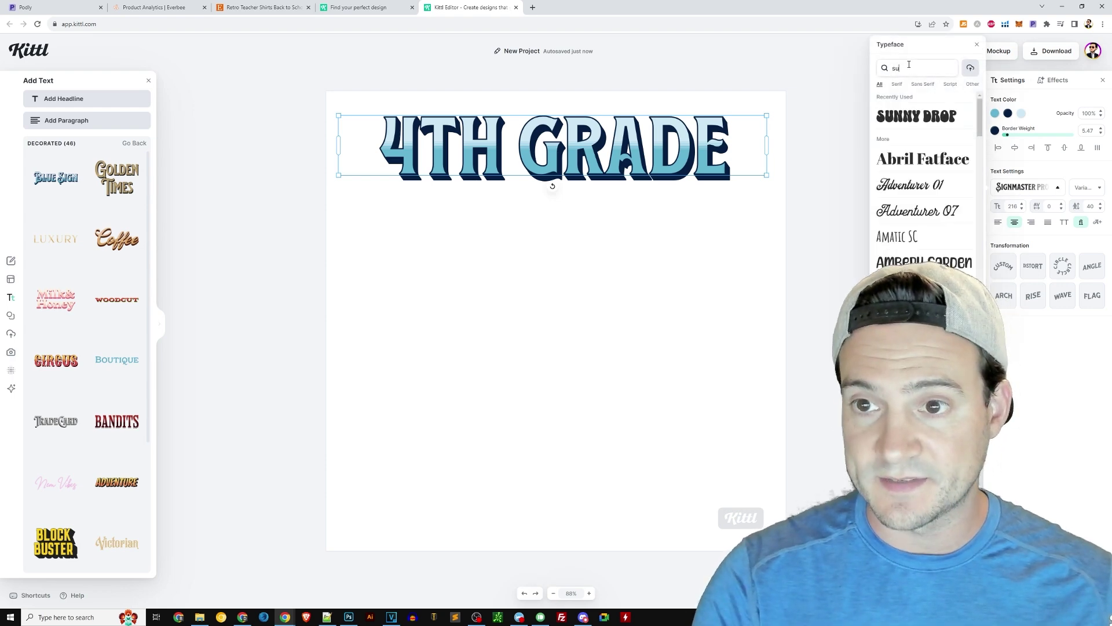
left_click(917, 118)
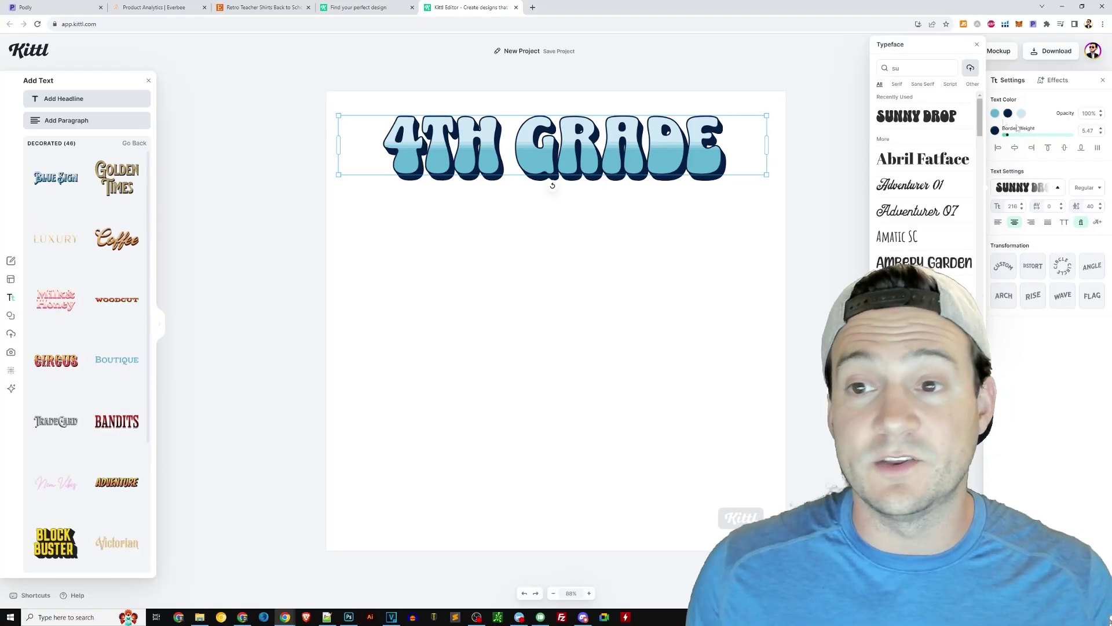
Try the Sundaze and Sunshade typefaces on the 4TH GRADE text, return it to Sunny Drop and deselect it.
left_click_drag(979, 117, 943, 254)
left_click(927, 238)
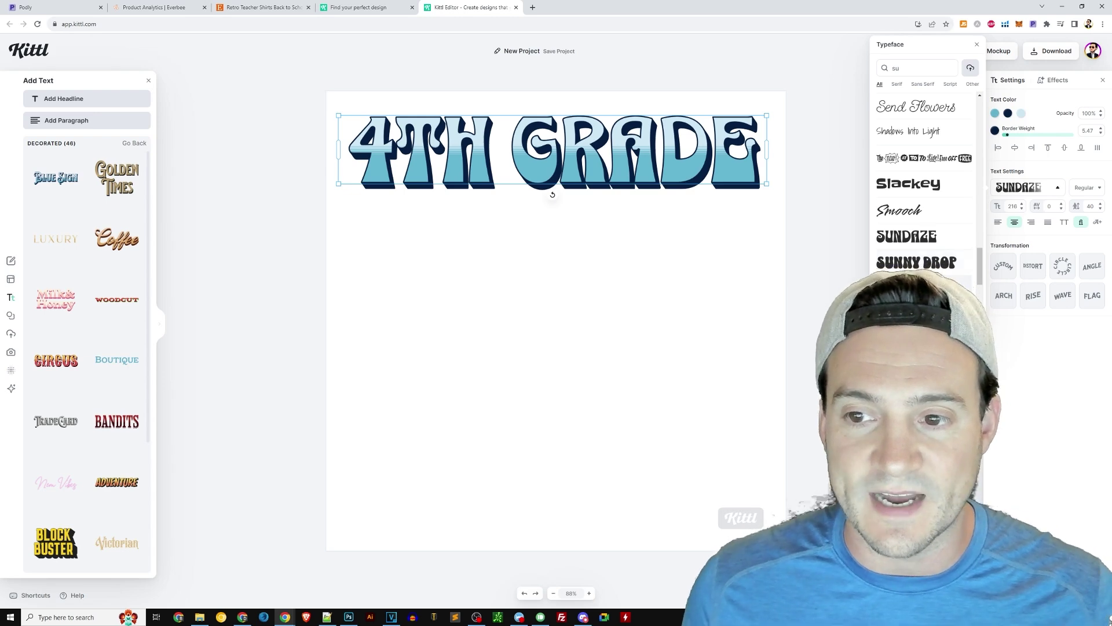
left_click(915, 288)
left_click(915, 314)
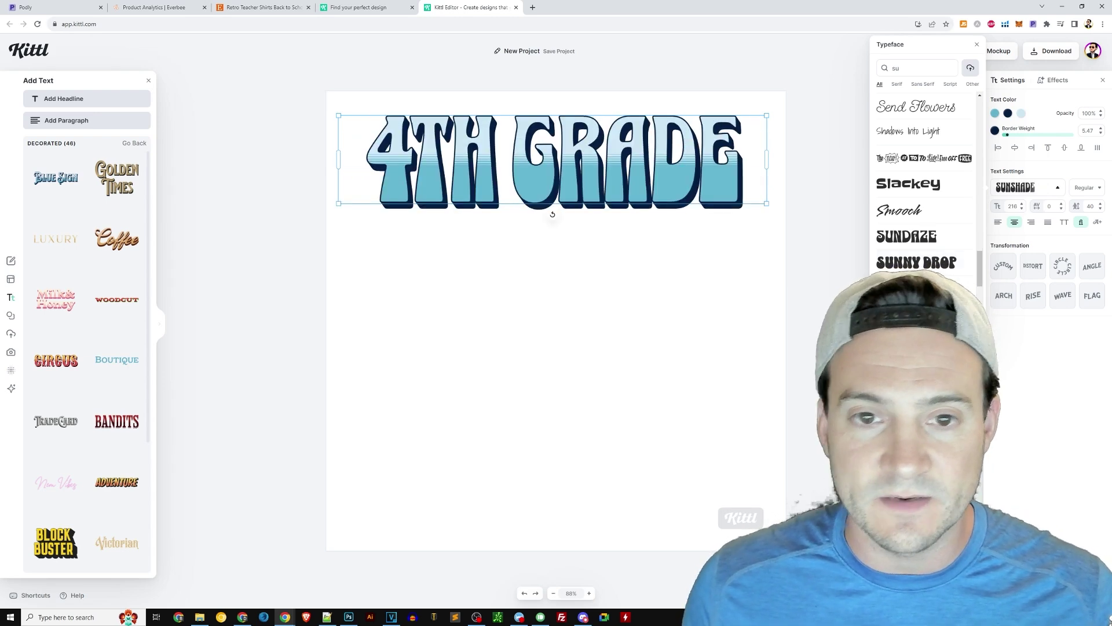
left_click(915, 264)
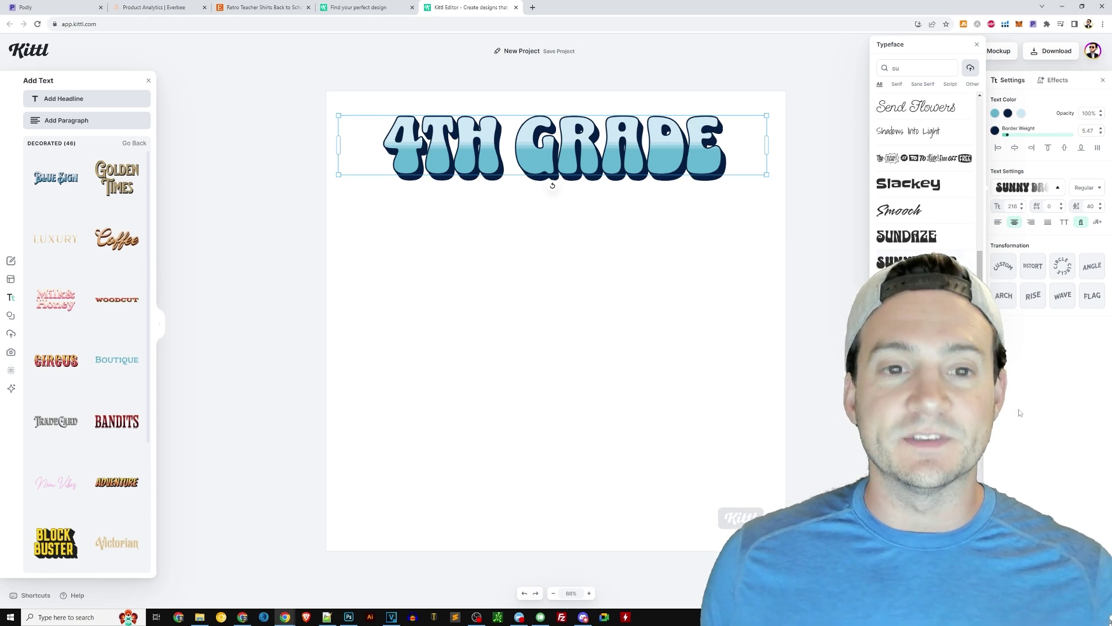
left_click(823, 191)
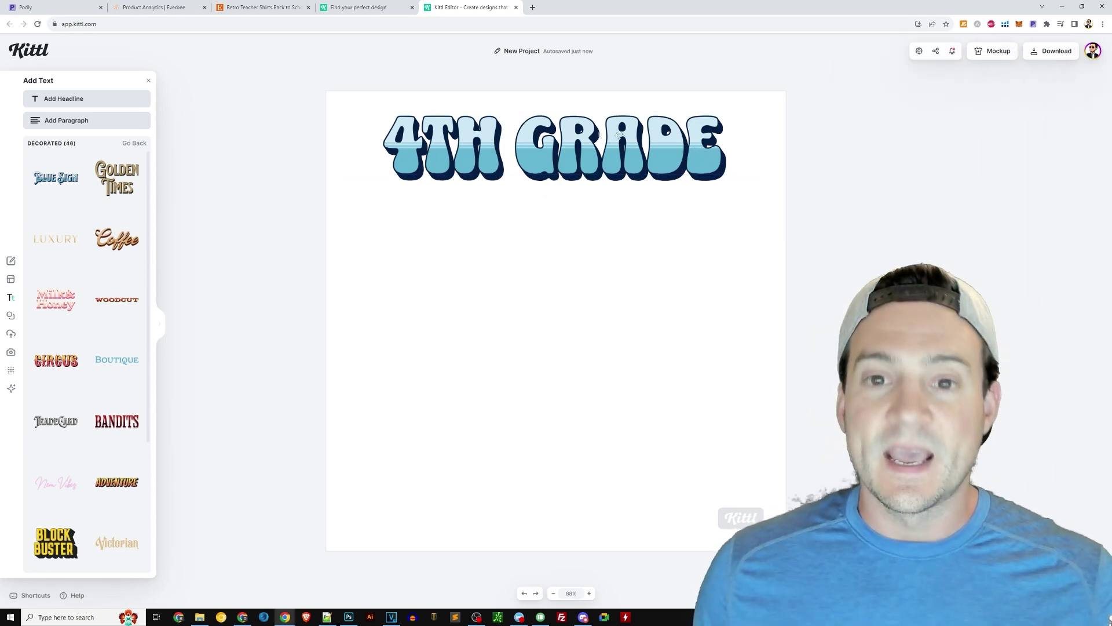
Apply the Distort transformation to the 4TH GRADE text, shaping it into a wave that dips at "4TH" and rises at "GRADE".
left_click(631, 142)
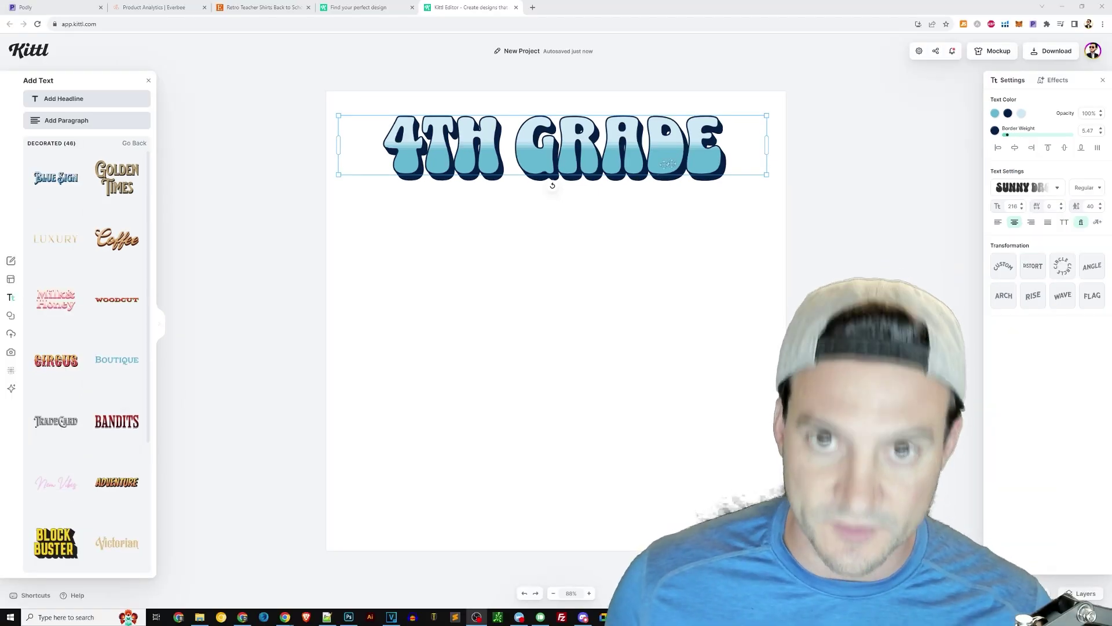
double_click(660, 165)
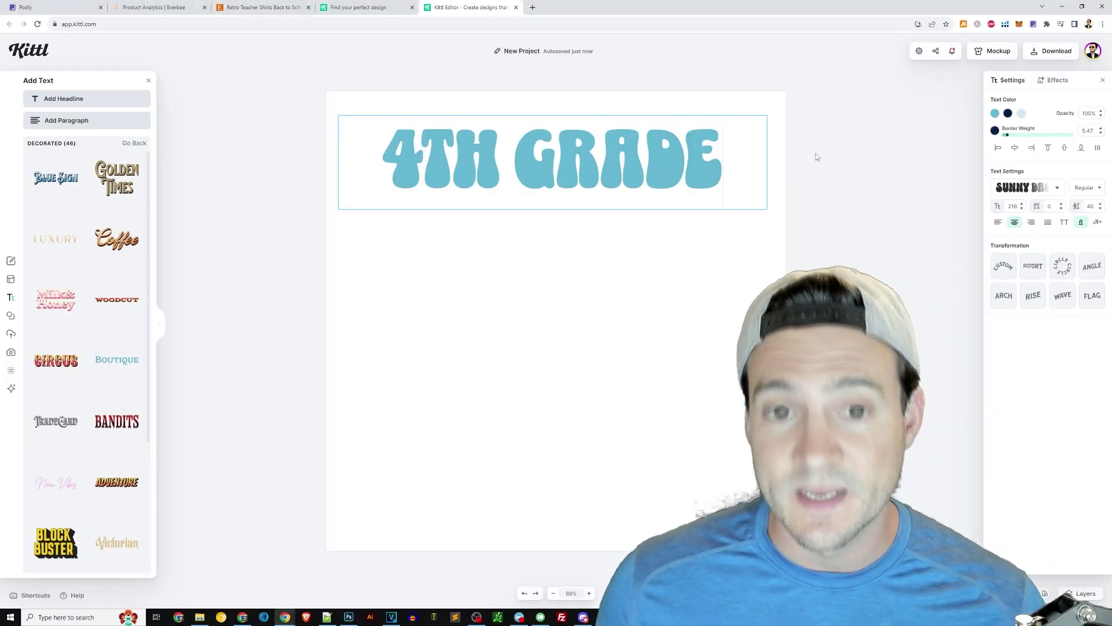
key("Escape")
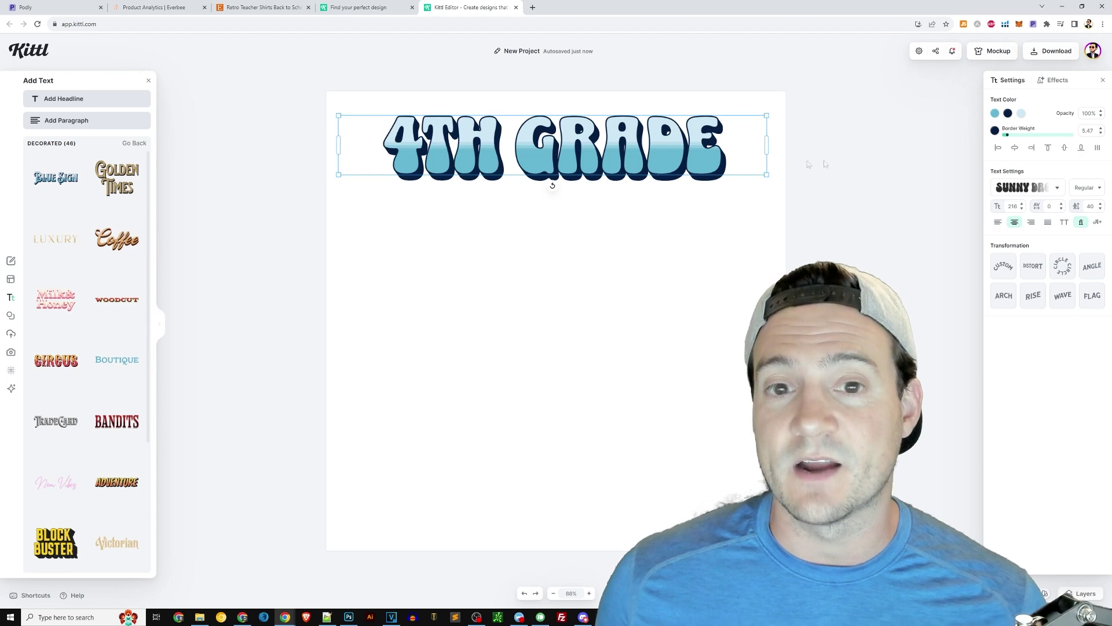
left_click(1035, 268)
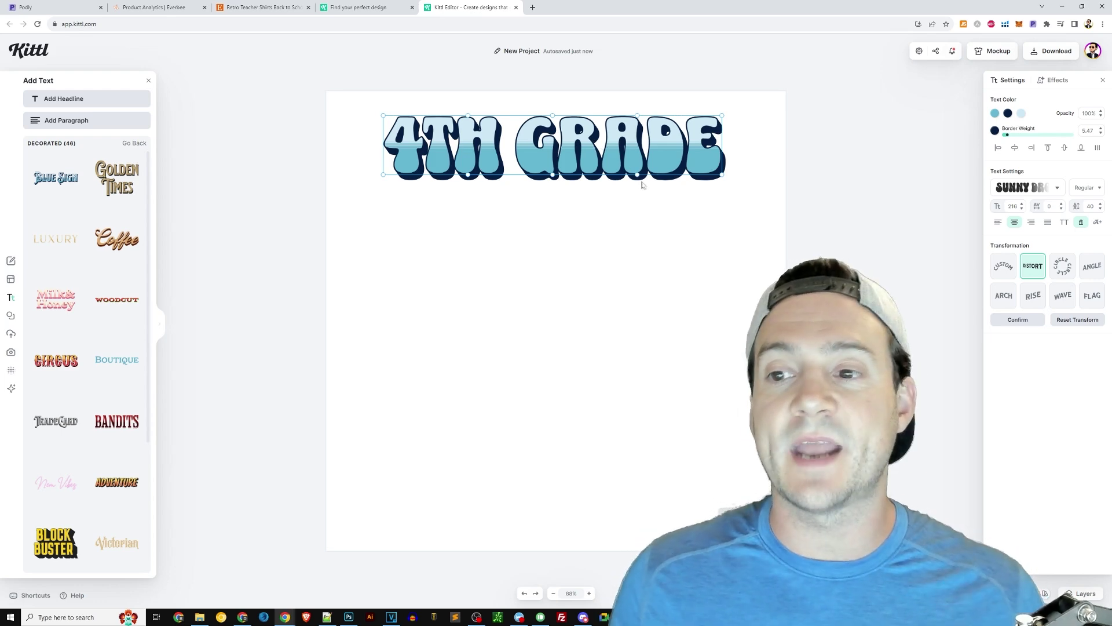
left_click_drag(637, 175, 642, 158)
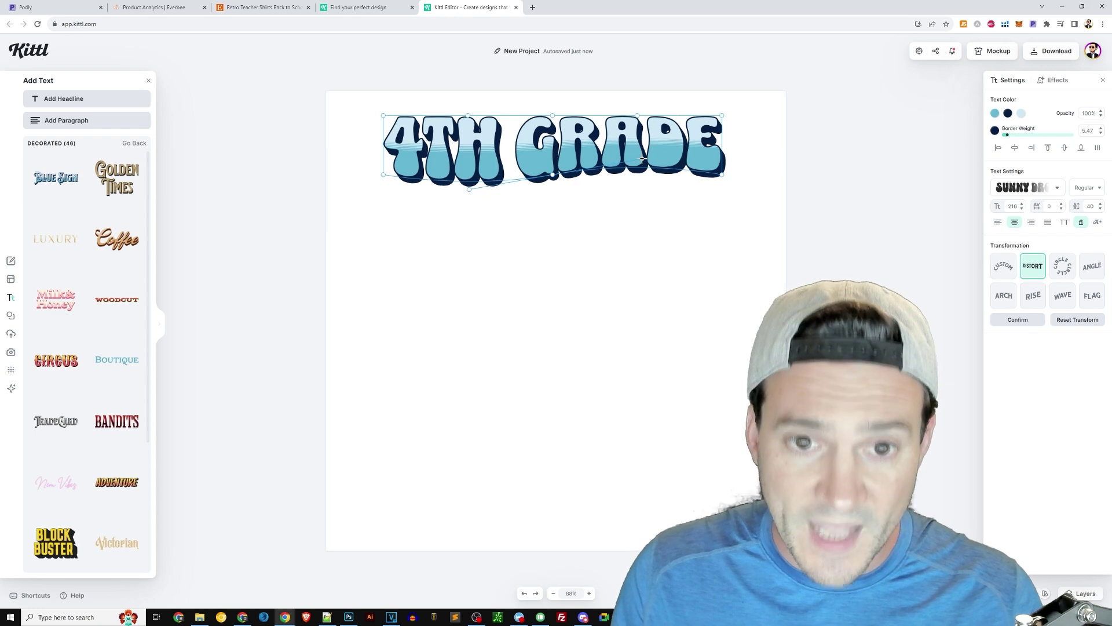
left_click_drag(637, 113, 642, 99)
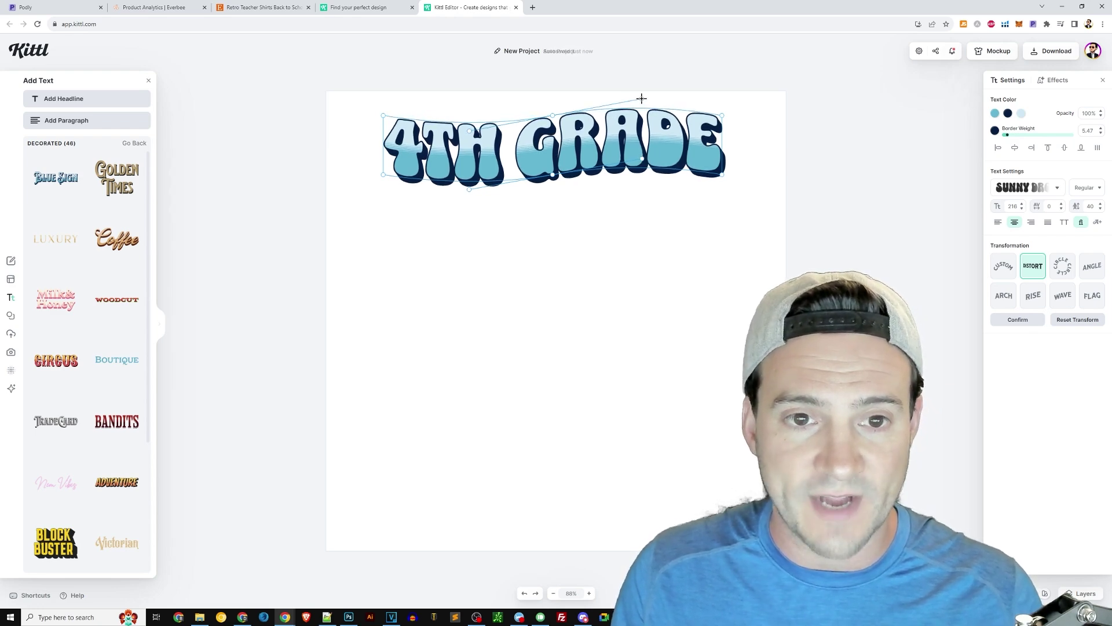
left_click(712, 80)
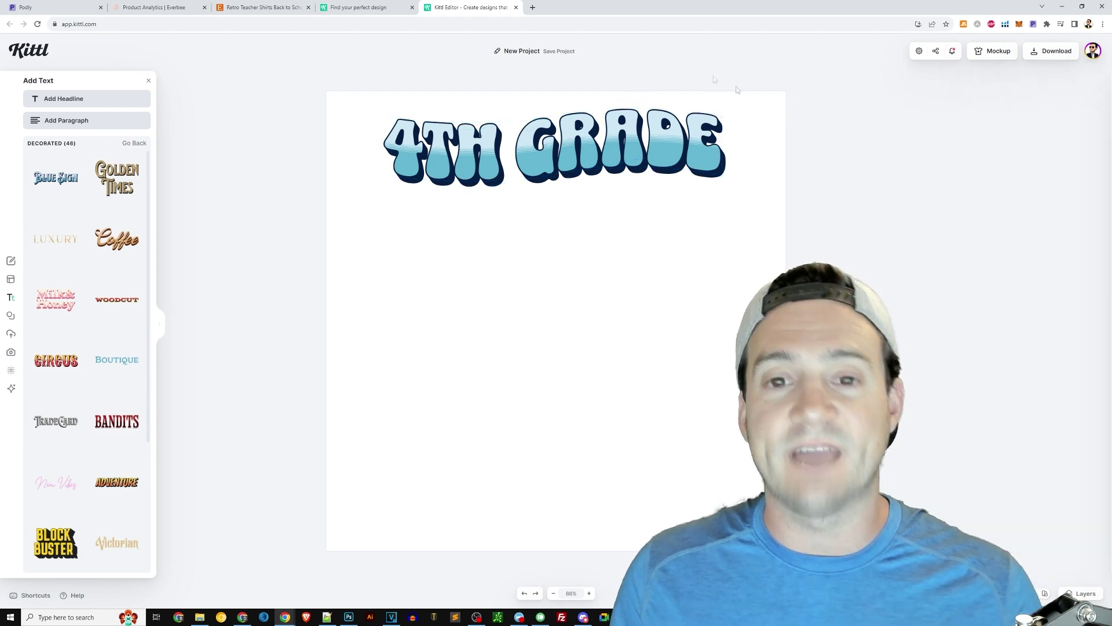
Enlarge the wavy 4TH GRADE text to a font size of about 254 and center it across the artboard's upper part.
left_click(697, 164)
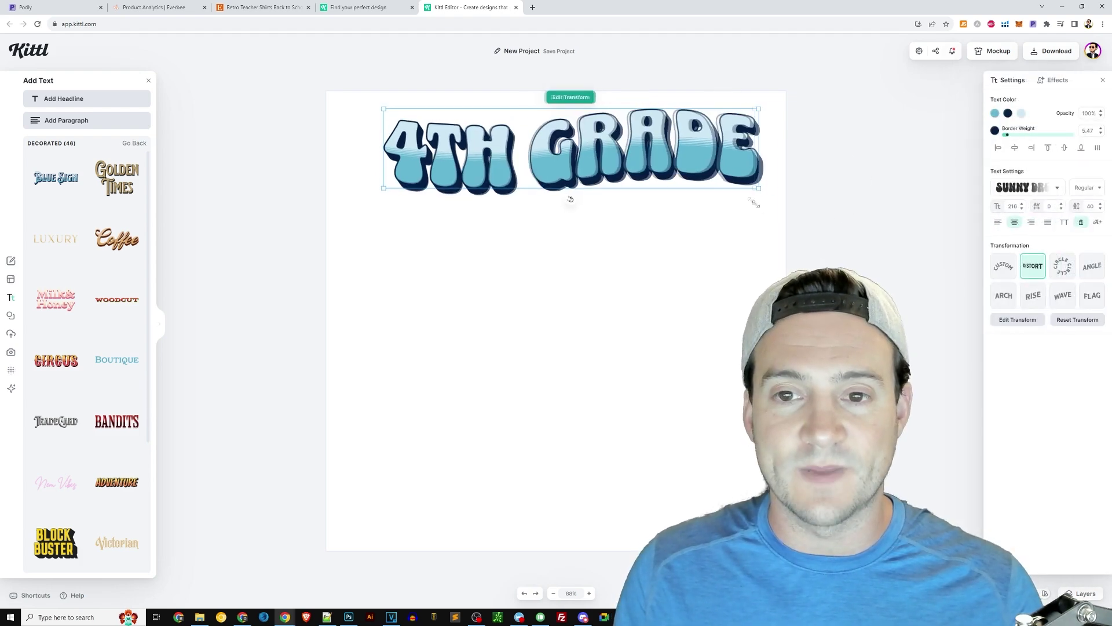
left_click_drag(588, 167, 575, 164)
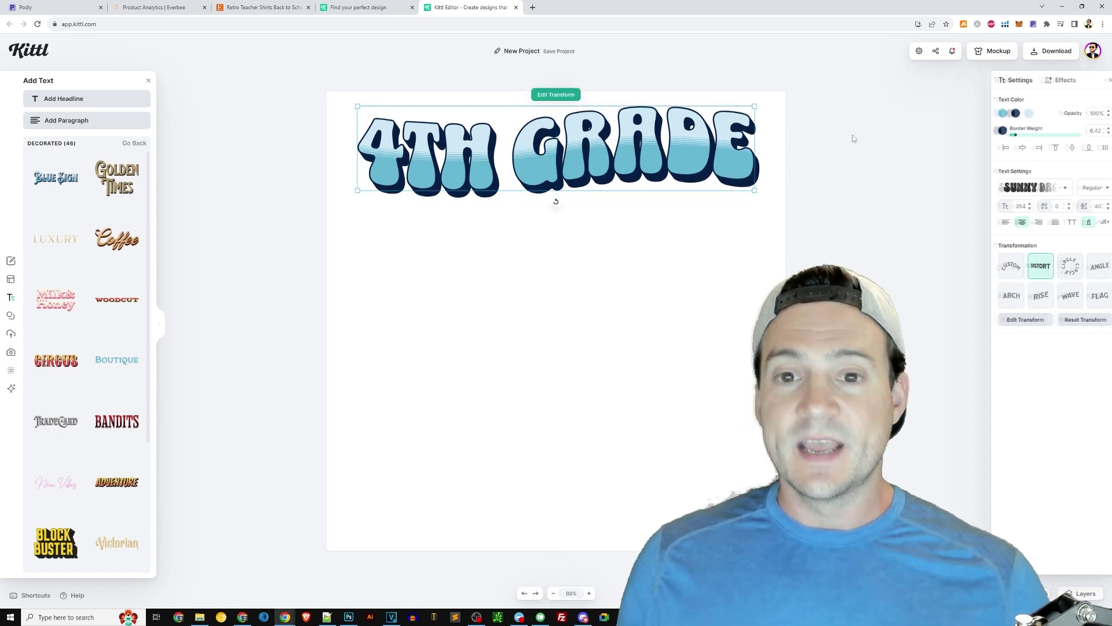
left_click(849, 135)
Duplicate the wavy 4TH GRADE text three times and stack the copies evenly beneath the original.
left_click(759, 116)
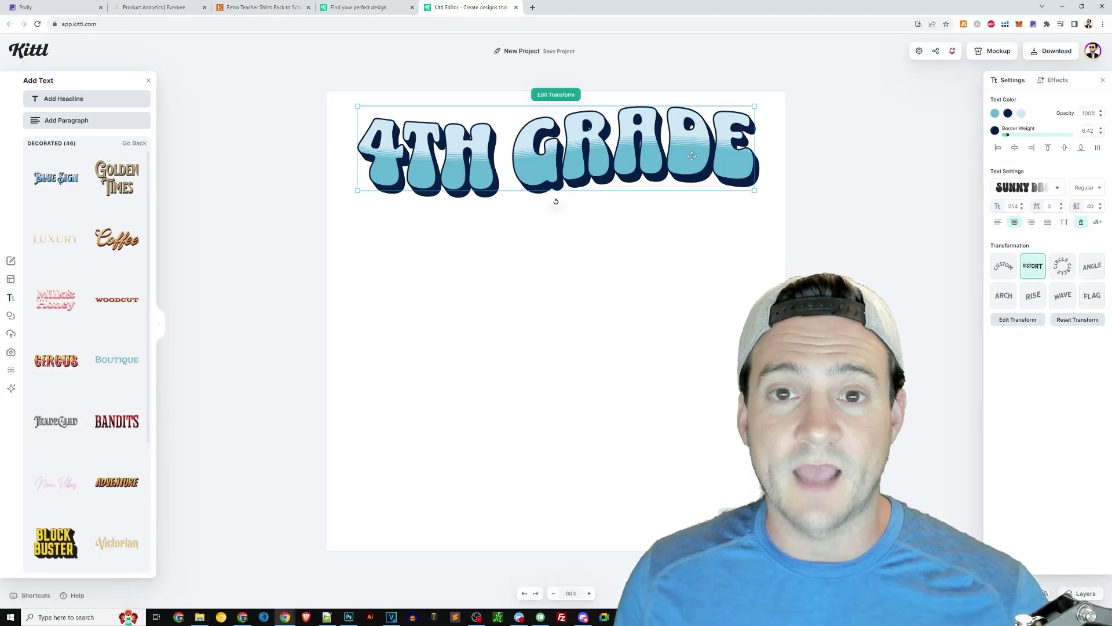
key("ctrl+v")
left_click_drag(693, 155, 698, 241)
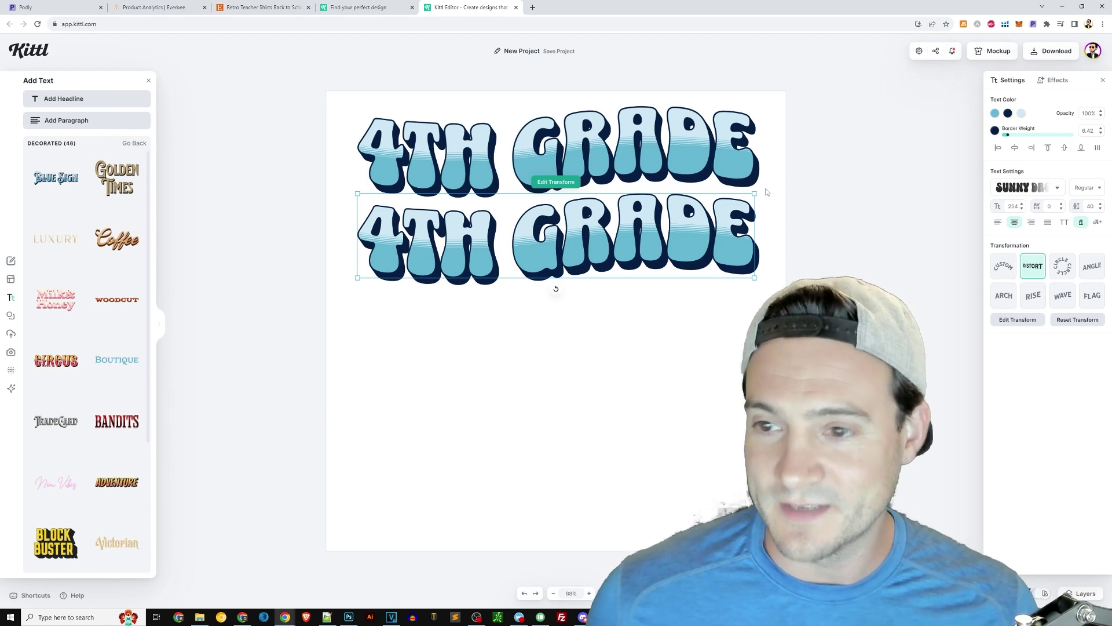
double_click(686, 223)
key("Escape")
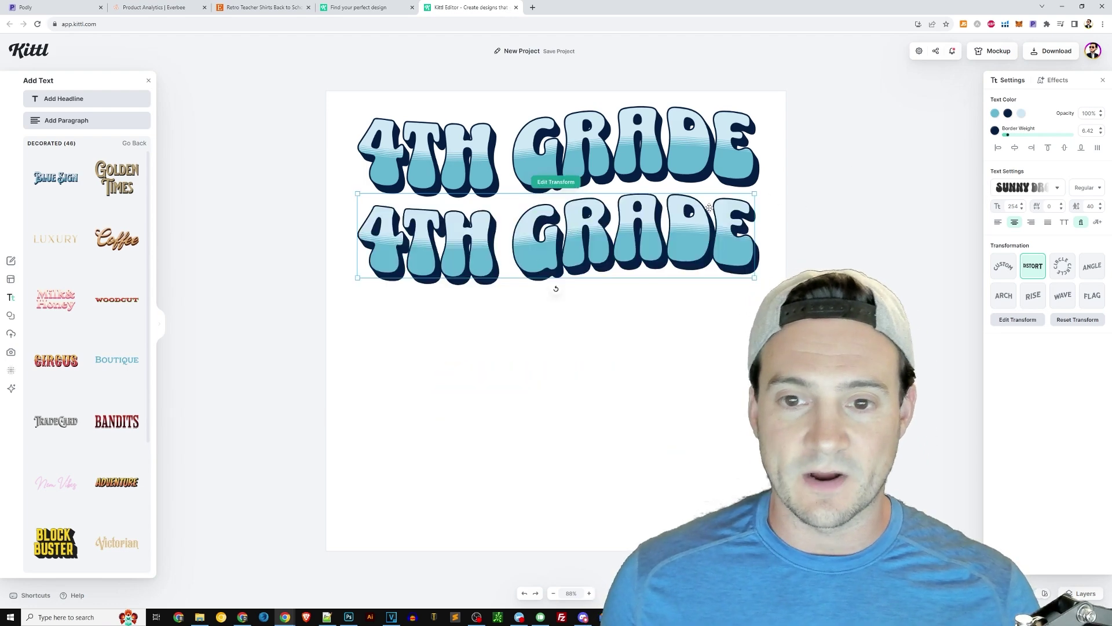
left_click_drag(677, 238, 604, 432)
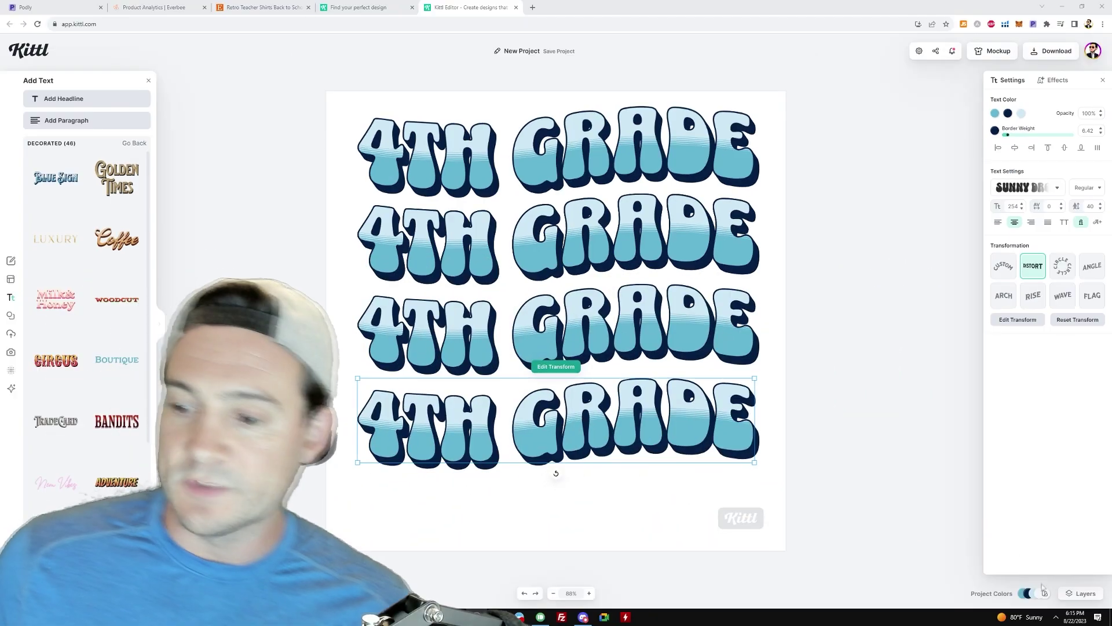
Preview ready-made color palettes on the design, apply the Candy Shop palette to all four text lines and deselect.
left_click(1045, 596)
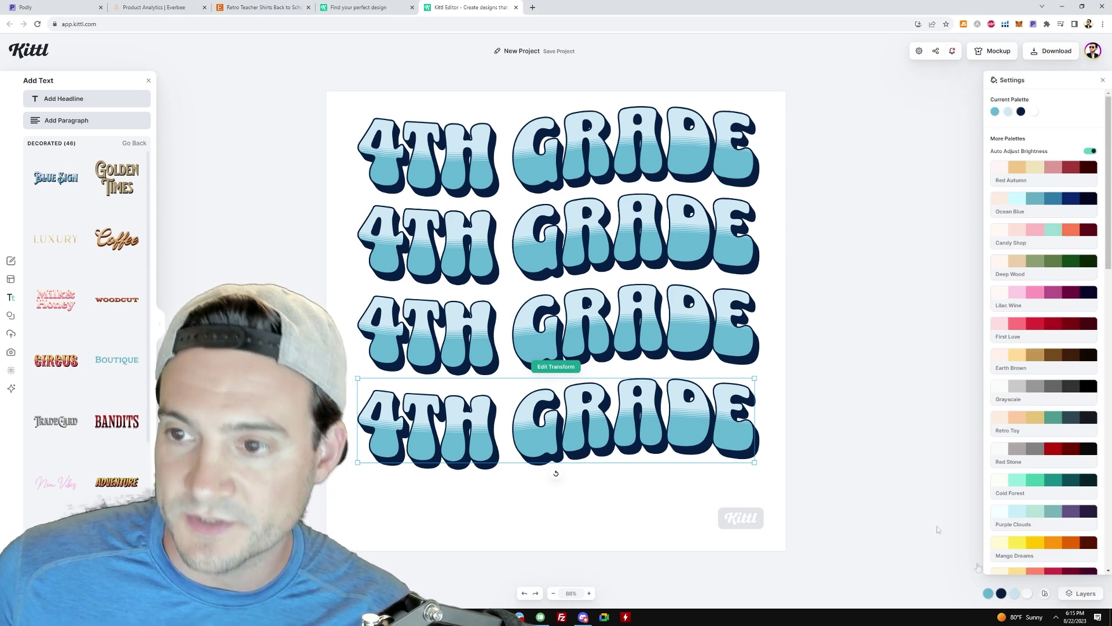
left_click(1030, 175)
left_click(1029, 200)
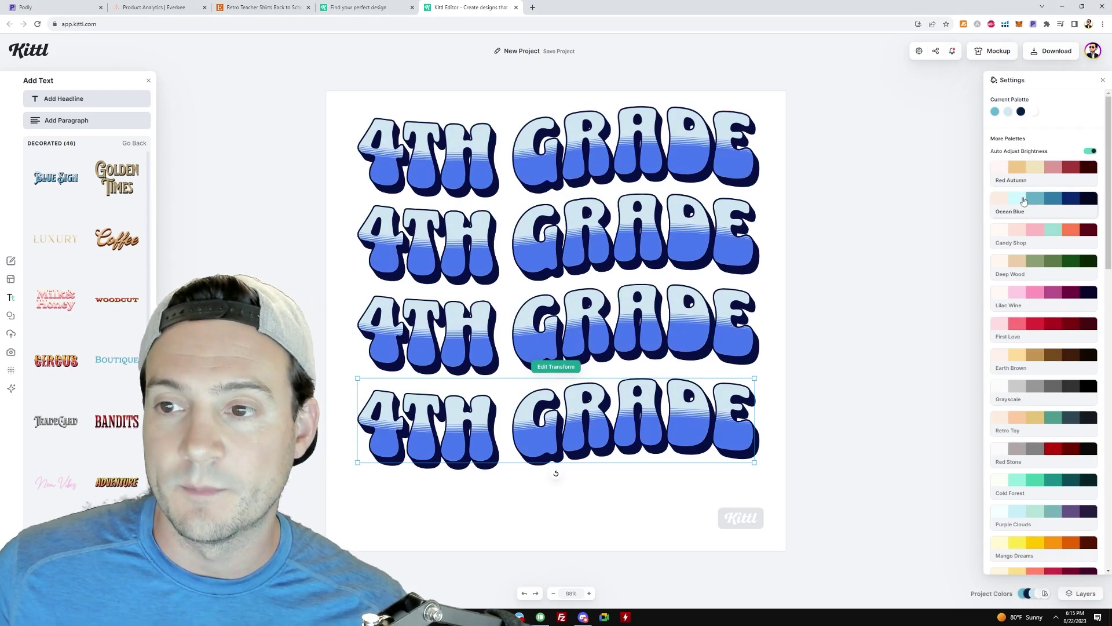
left_click(1025, 232)
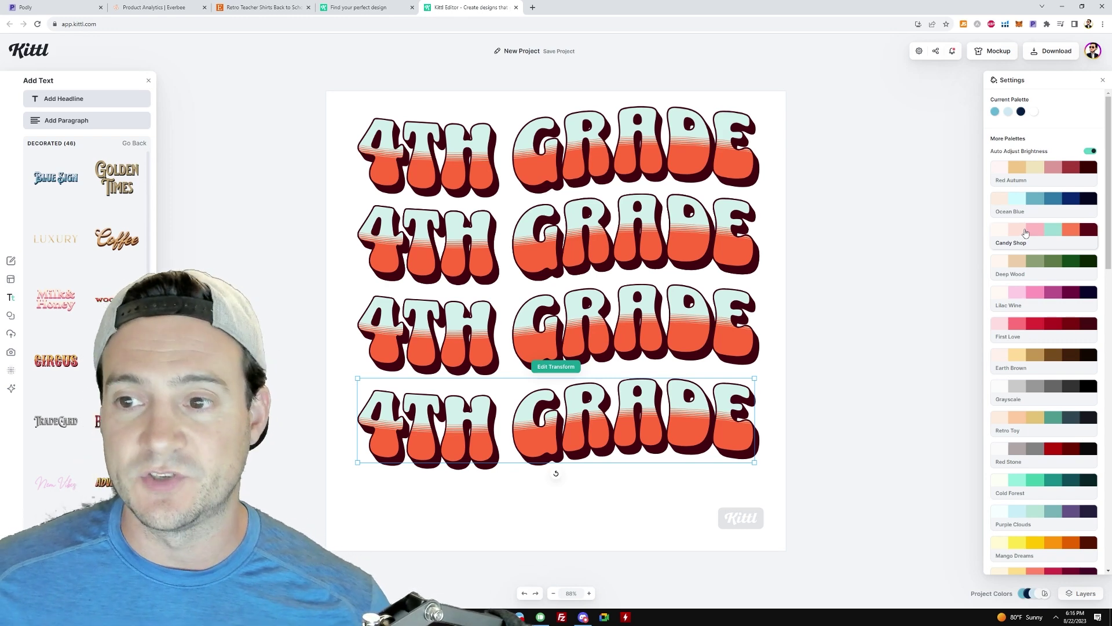
left_click(1035, 262)
left_click(1038, 292)
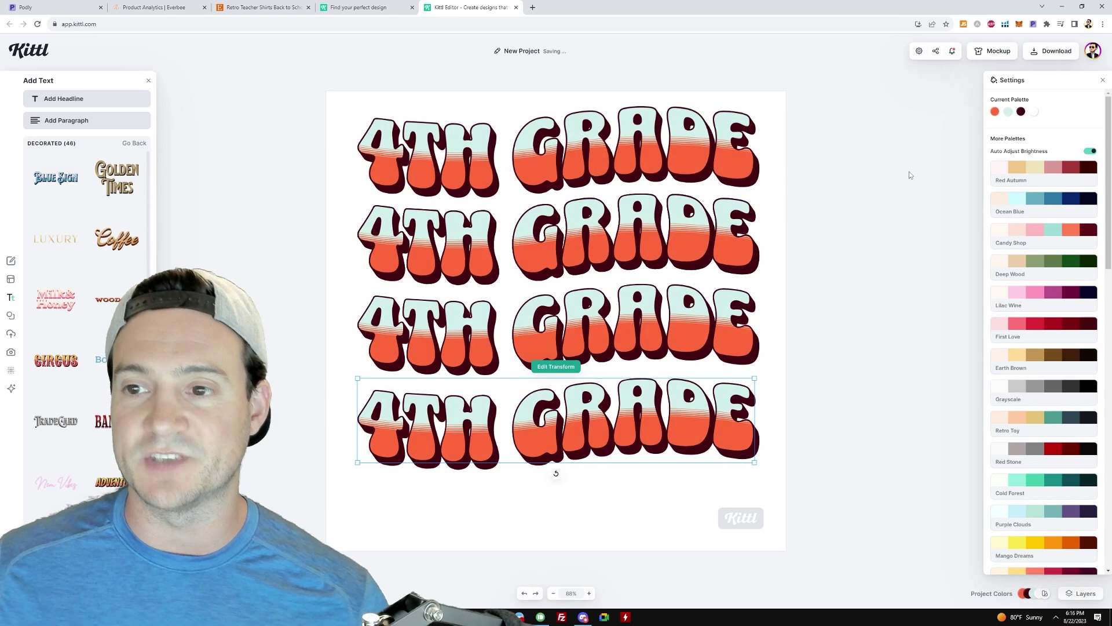
left_click(902, 158)
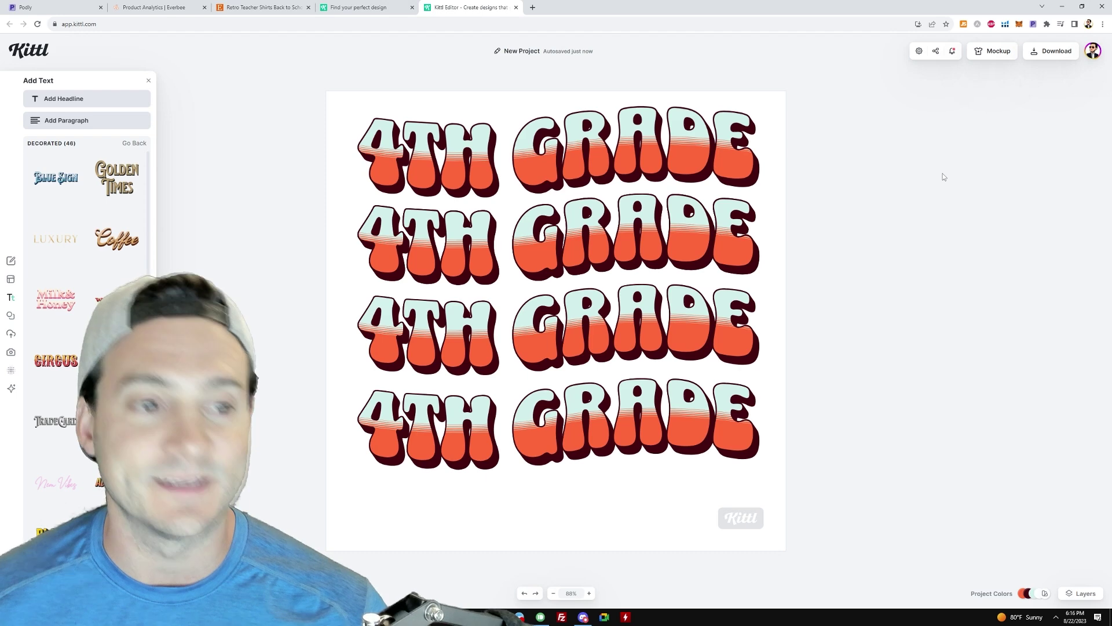
Search the elements library for "flower" and browse the available graphics.
left_click(11, 316)
left_click(77, 98)
type("flower")
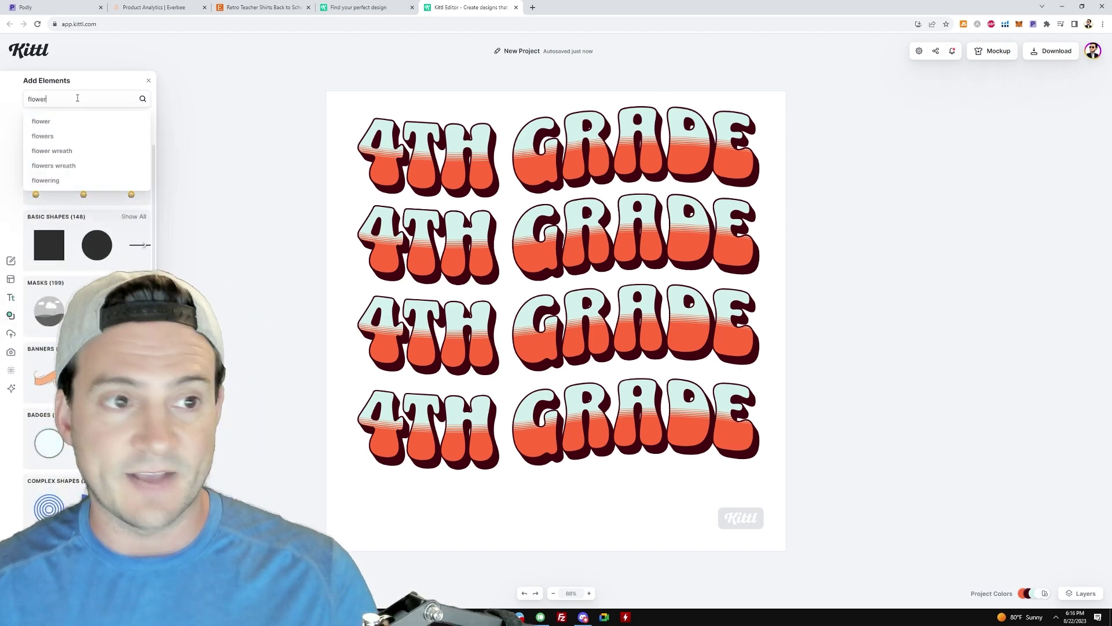
key("Return")
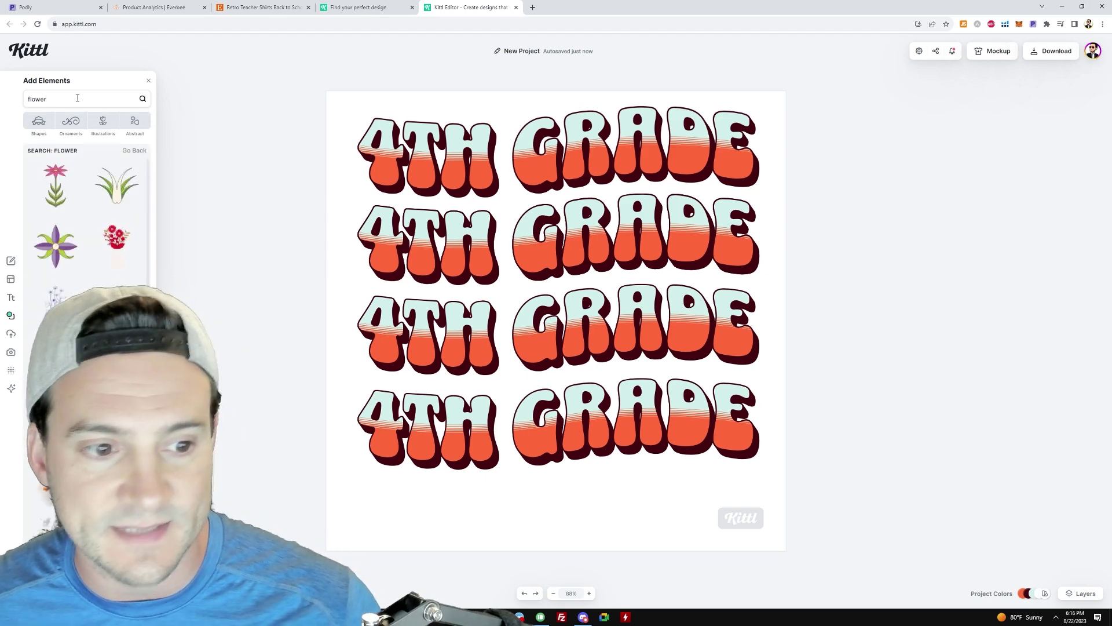
scroll(86, 272, "down", 5)
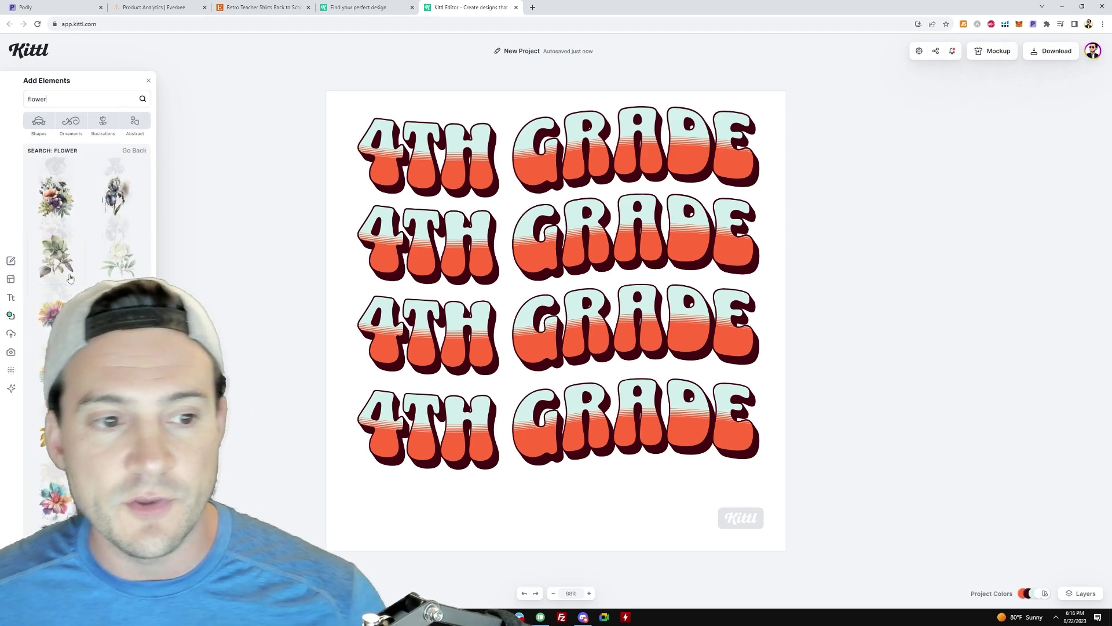
scroll(86, 272, "down", 10)
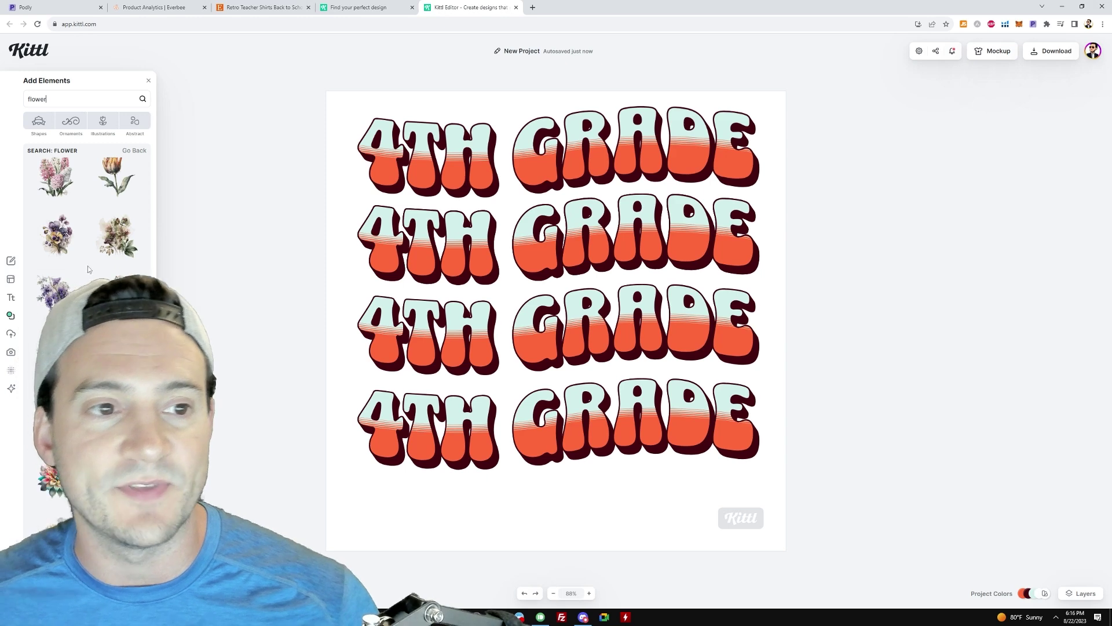
scroll(89, 217, "down", 3)
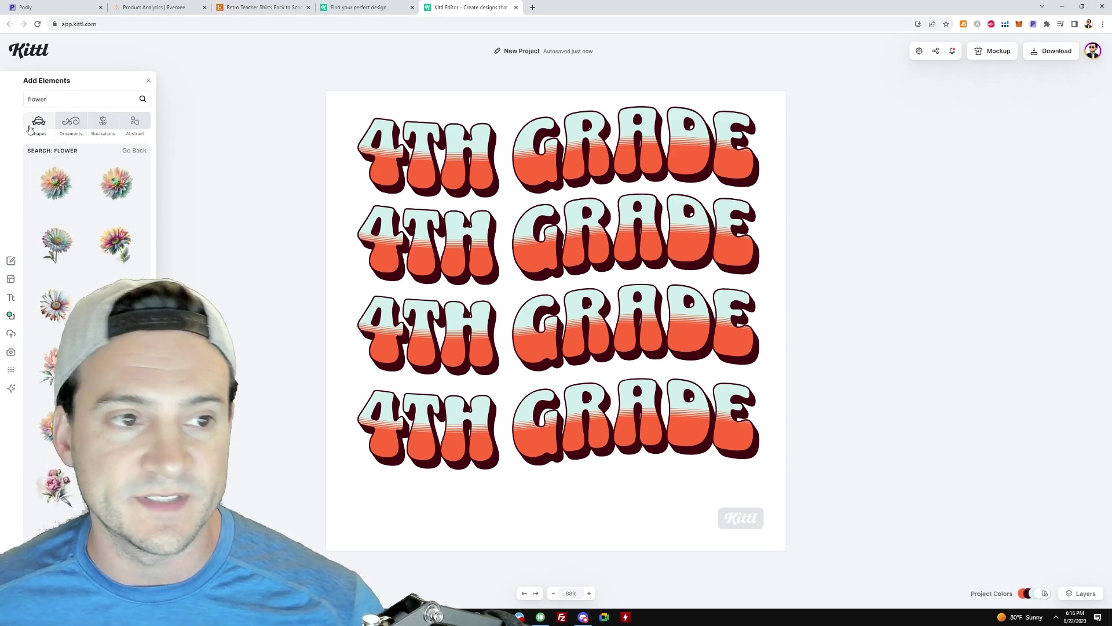
Add the cream daisy with the light blue center from the Fine Florals illustrations and enlarge it over the middle of the text lines.
left_click(111, 121)
scroll(87, 255, "down", 10)
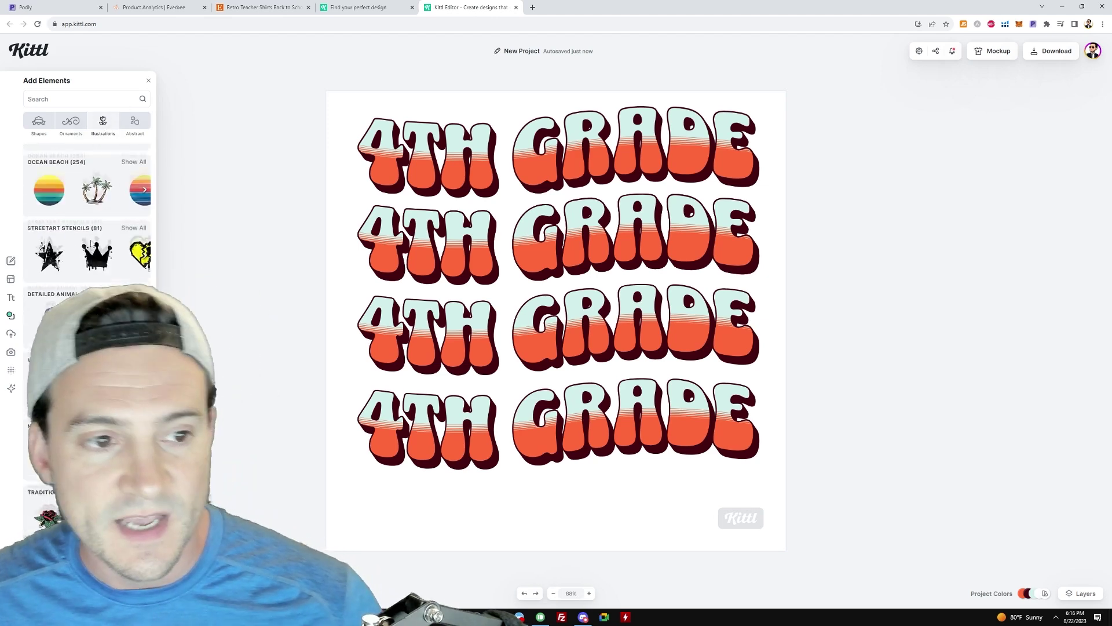
scroll(91, 246, "up", 6)
scroll(92, 246, "down", 6)
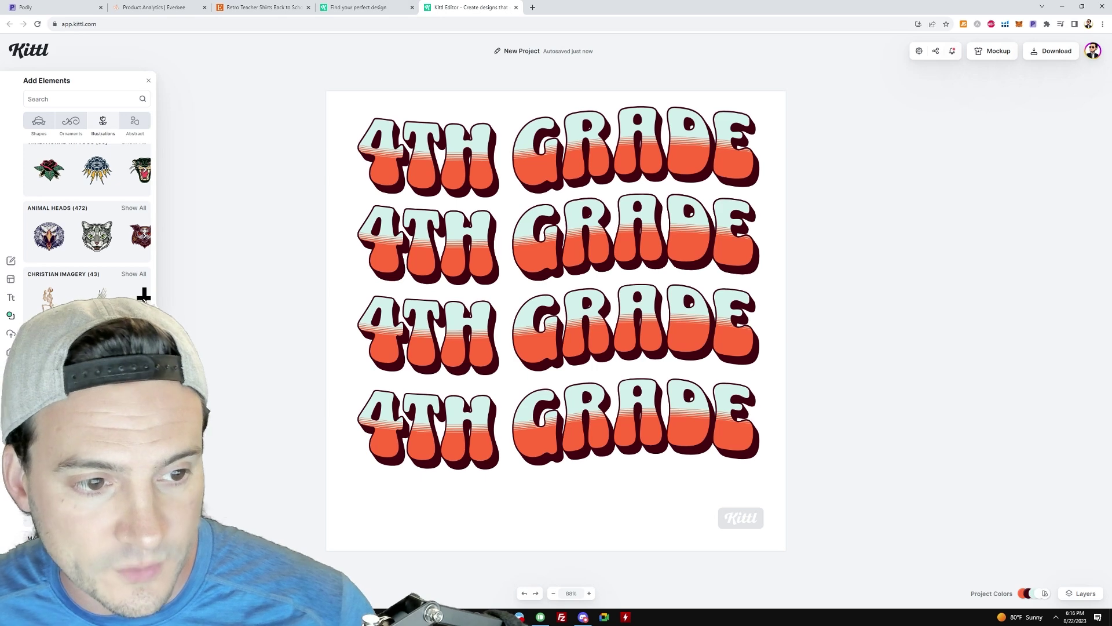
left_click(134, 274)
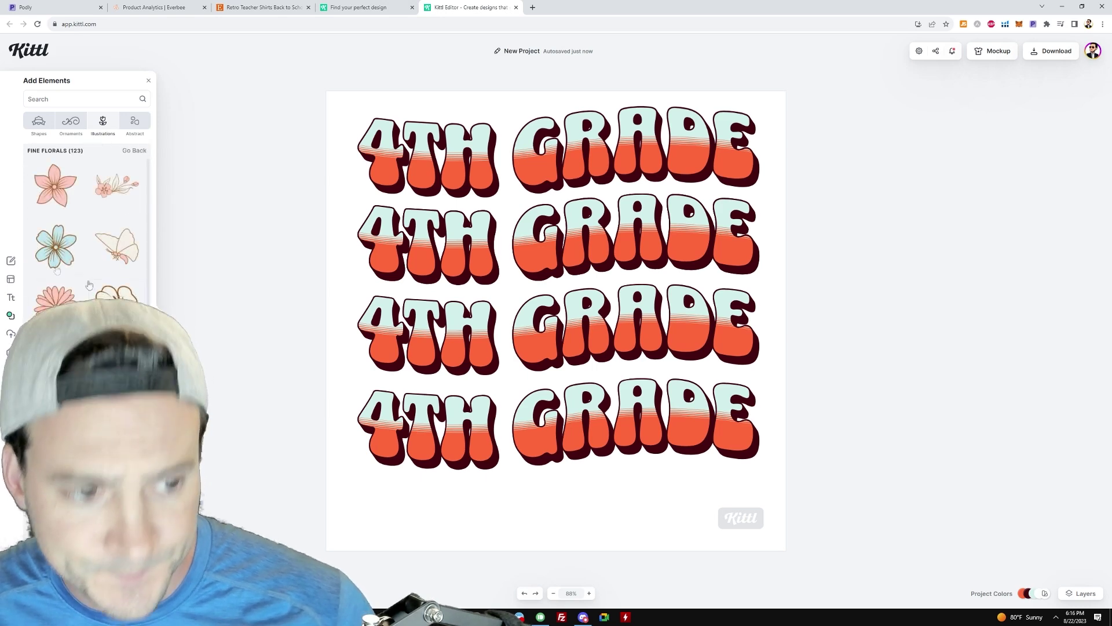
left_click(55, 429)
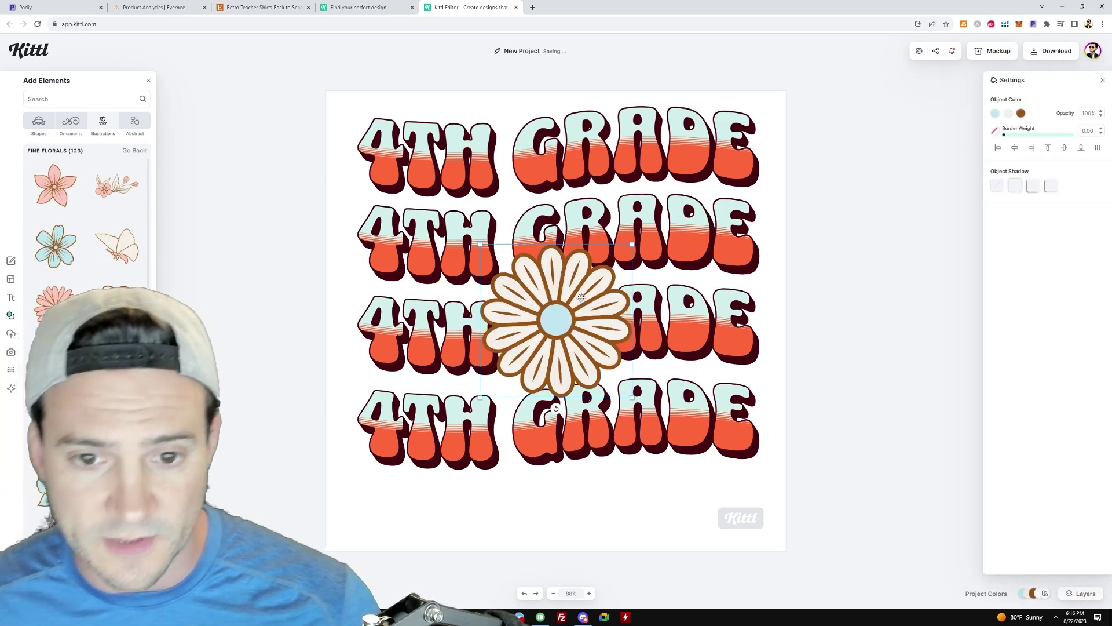
left_click_drag(556, 315, 520, 258)
left_click_drag(597, 336, 535, 291)
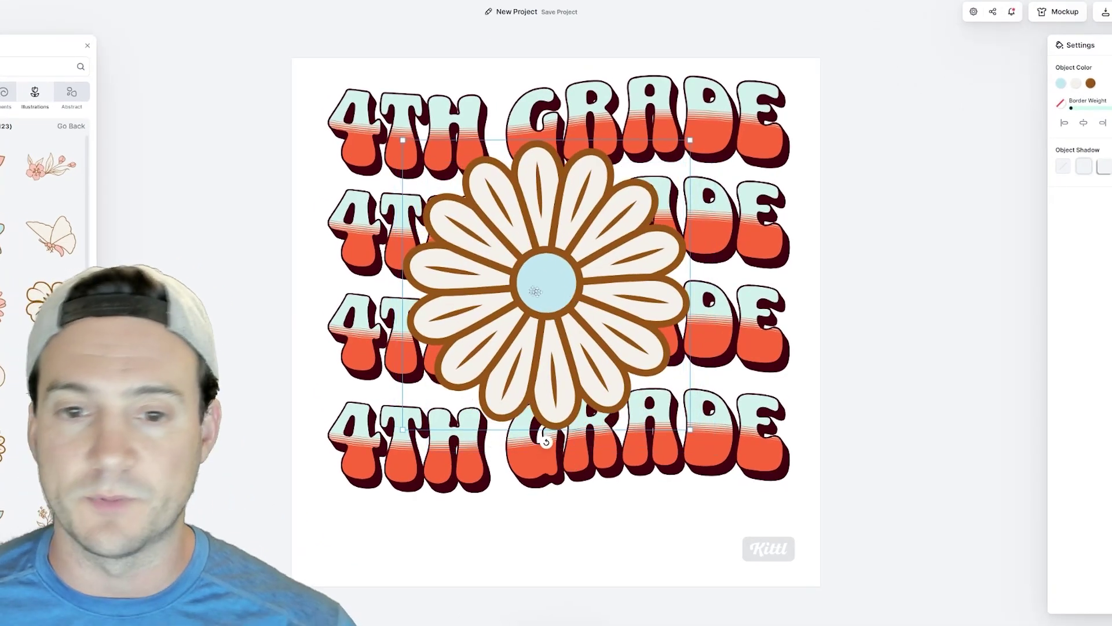